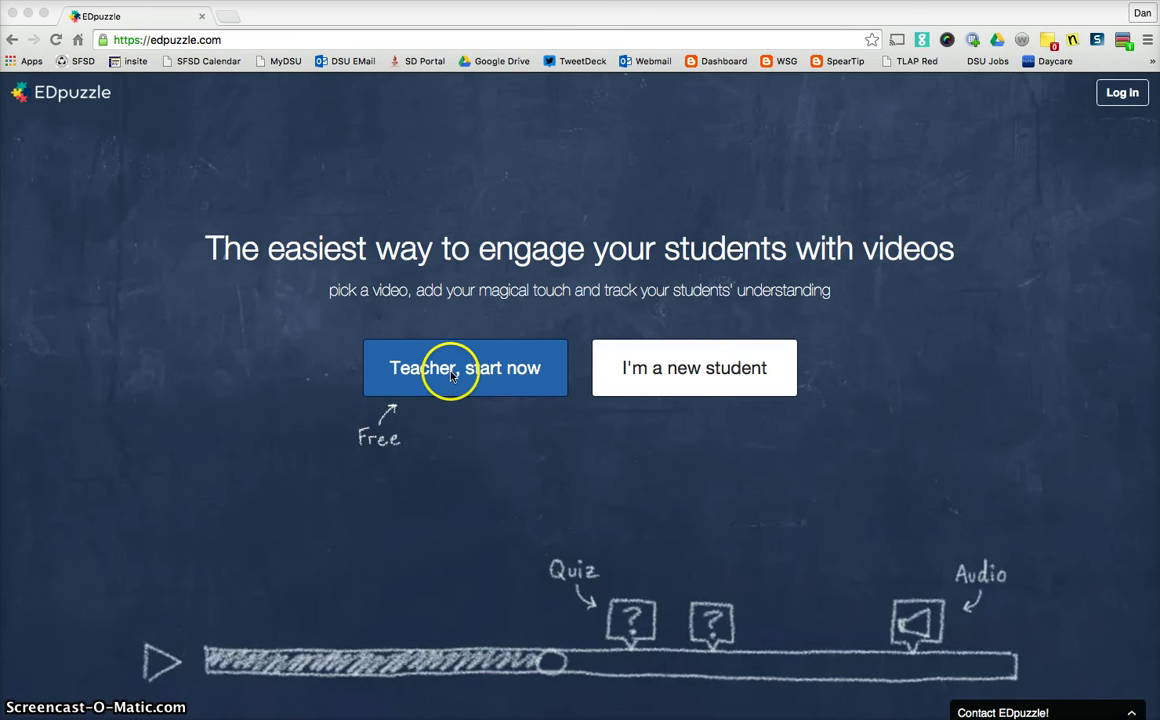
- Log in as a teacher with the Google account and dismiss the school search prompt
left_click(1120, 92)
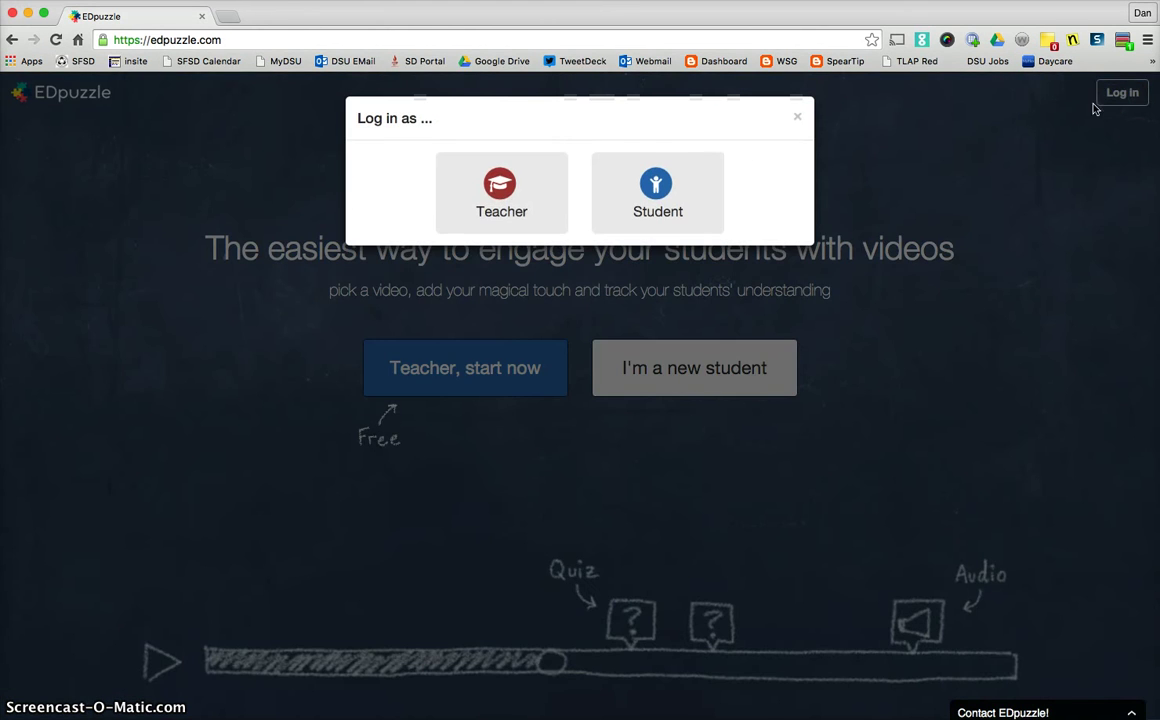
left_click(503, 180)
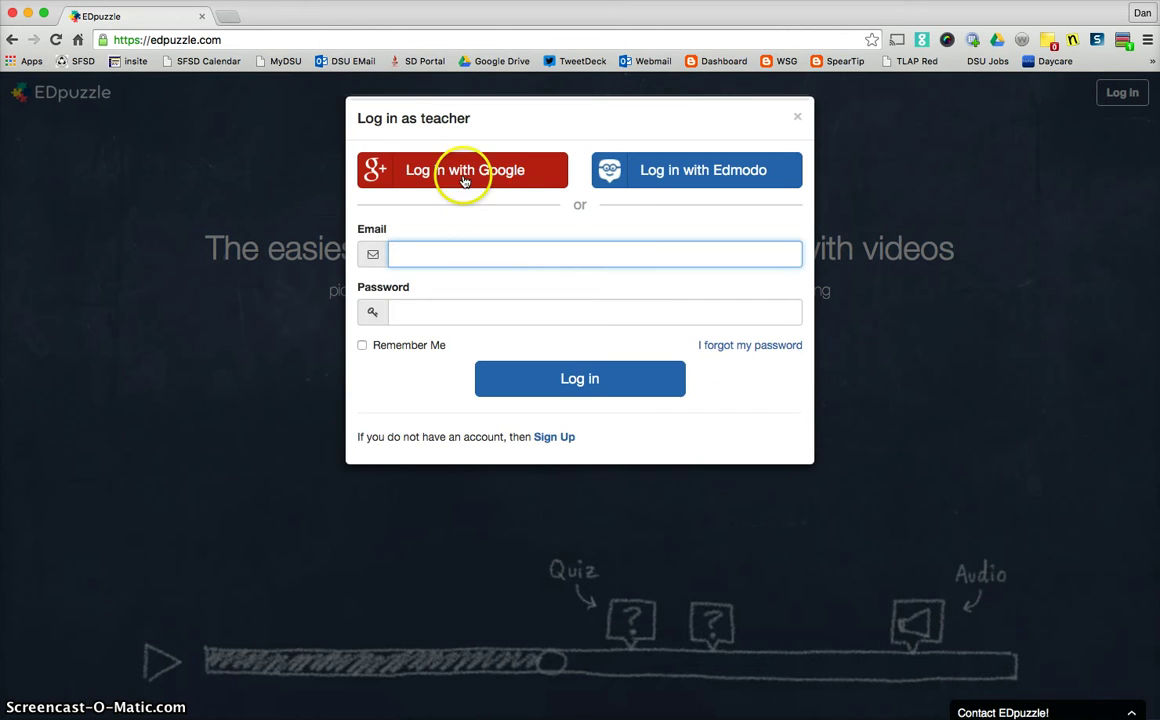
left_click(463, 176)
left_click(660, 332)
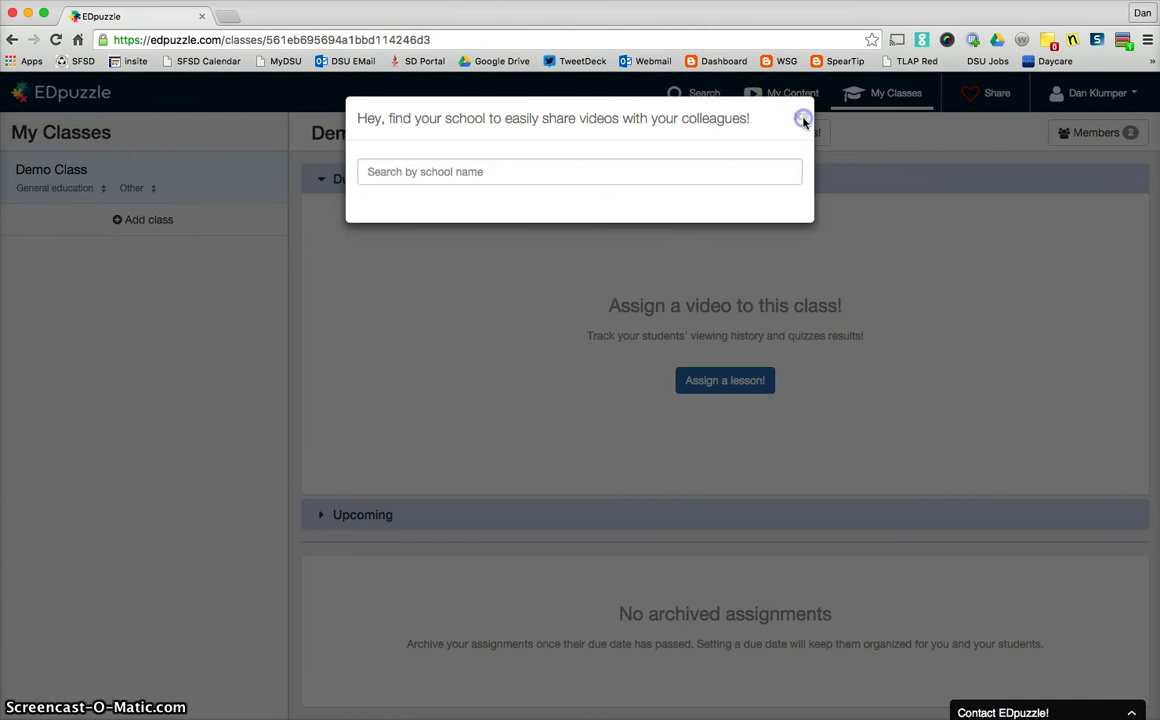
left_click(797, 113)
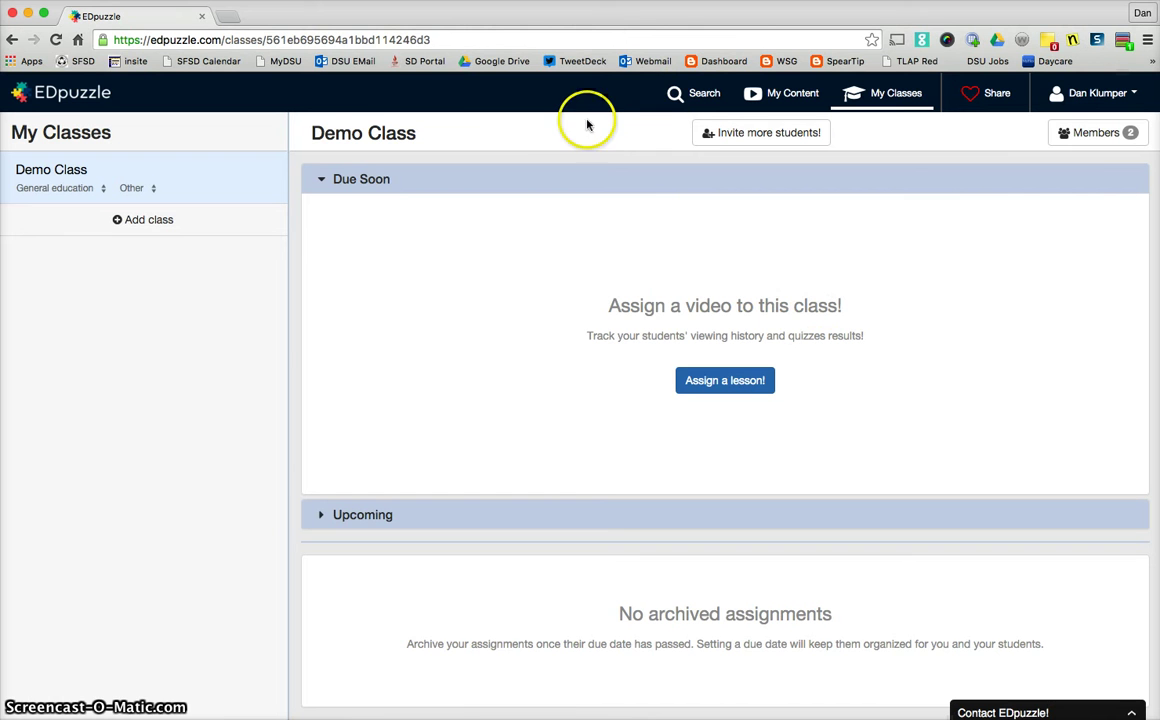
- Look over the video search channels and the saved items in My Content
left_click(693, 98)
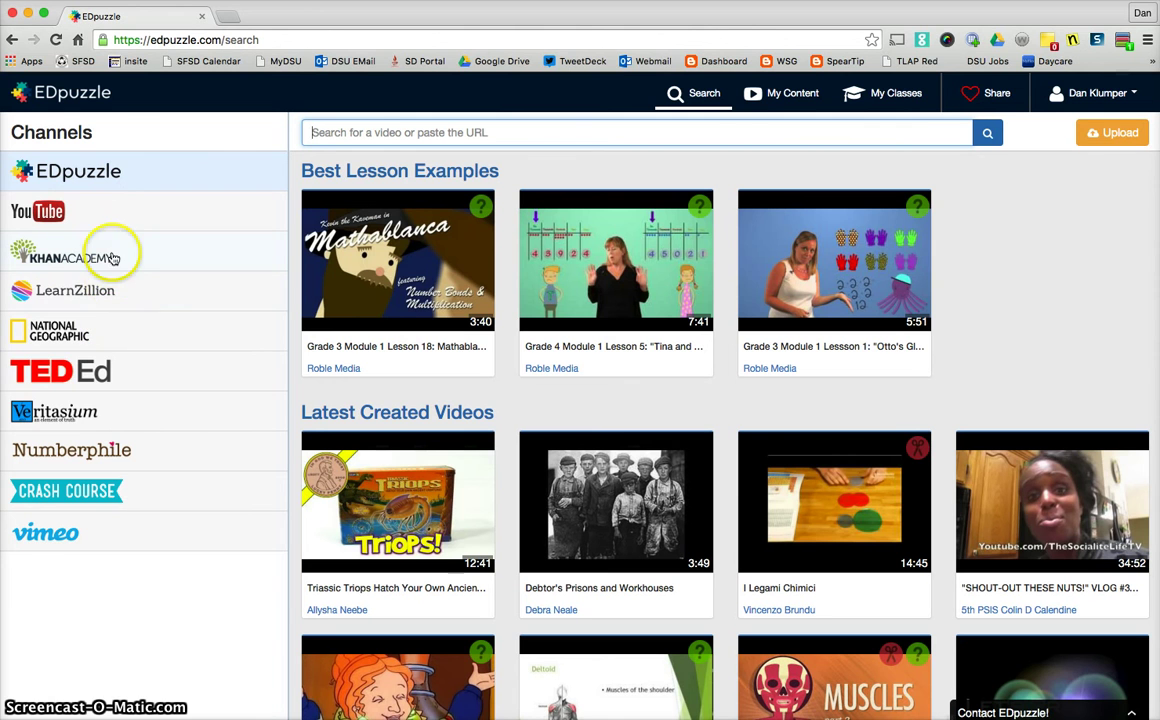
left_click(787, 97)
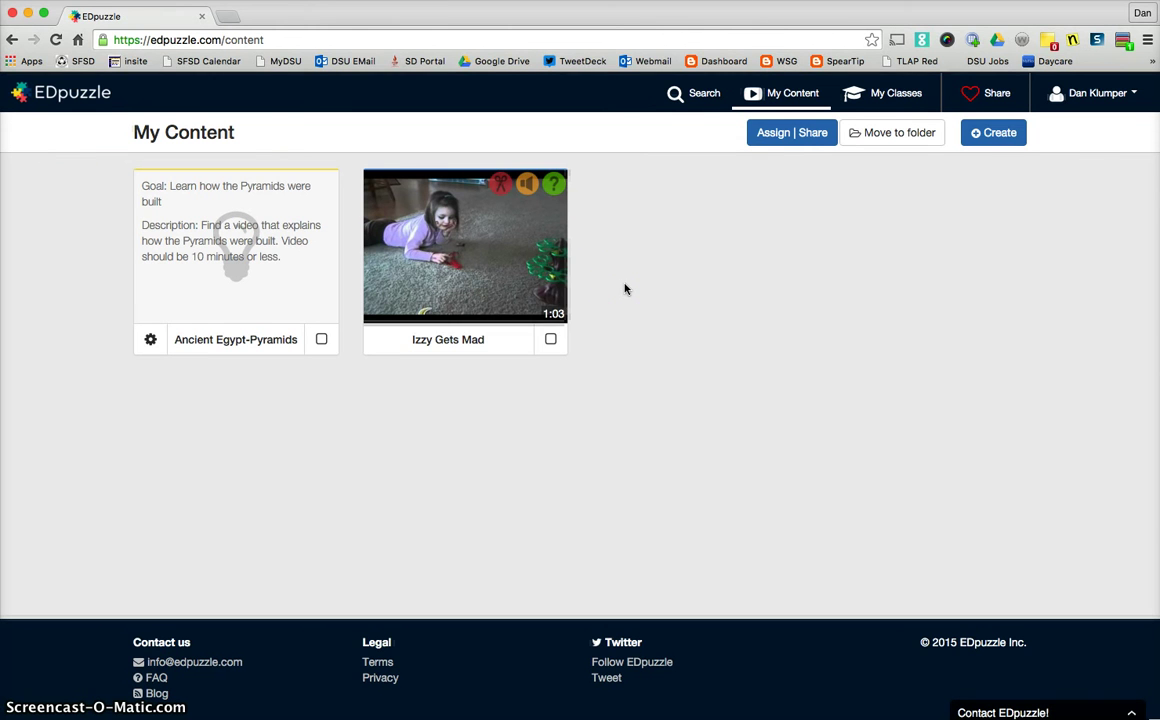
mouse_move(425, 293)
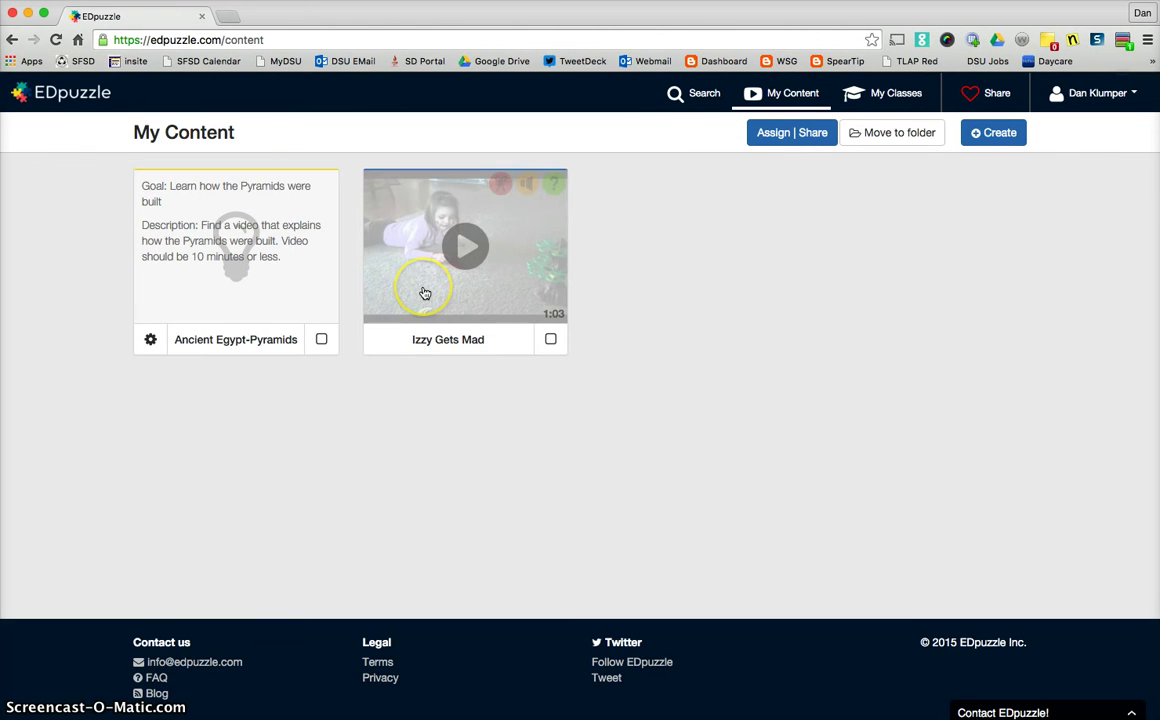
- Review the Demo Class member list and its options for inviting more students
left_click(885, 98)
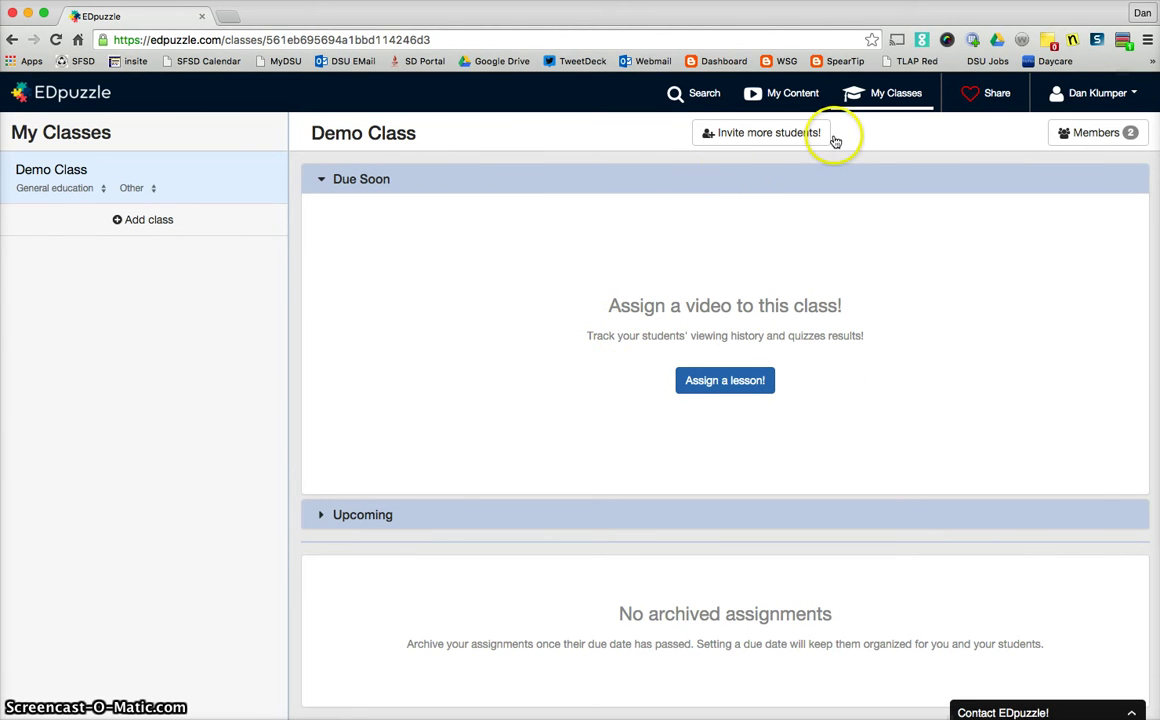
left_click(1098, 138)
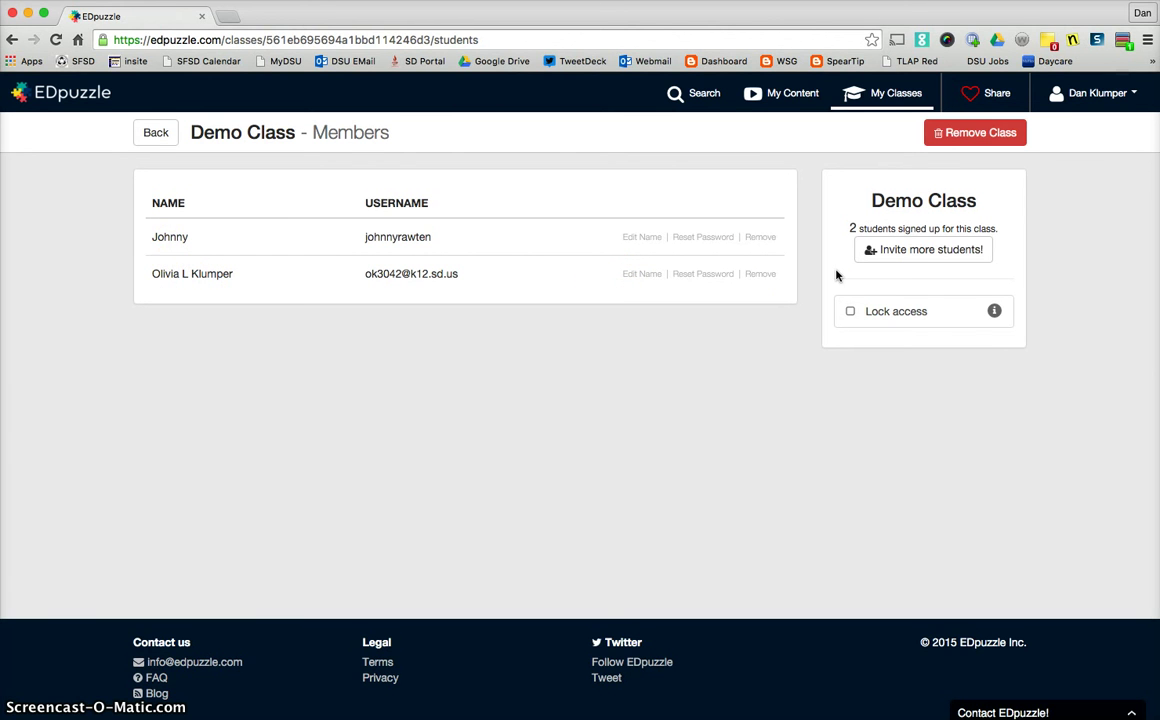
left_click(866, 277)
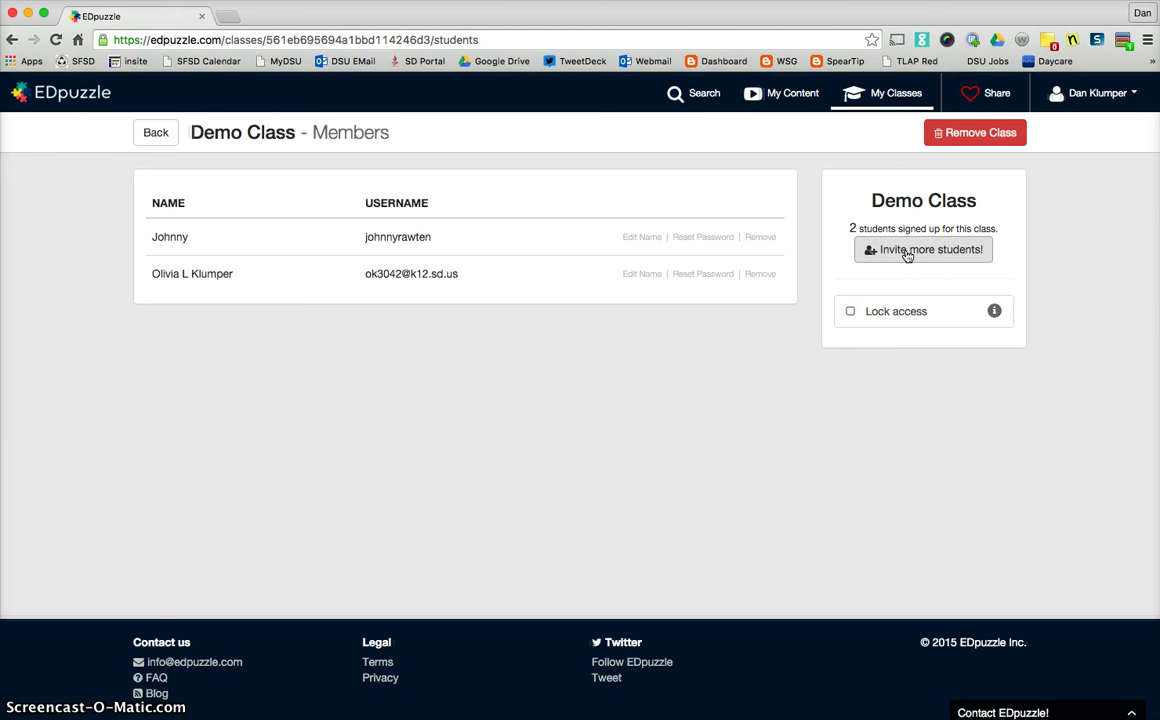
left_click(907, 253)
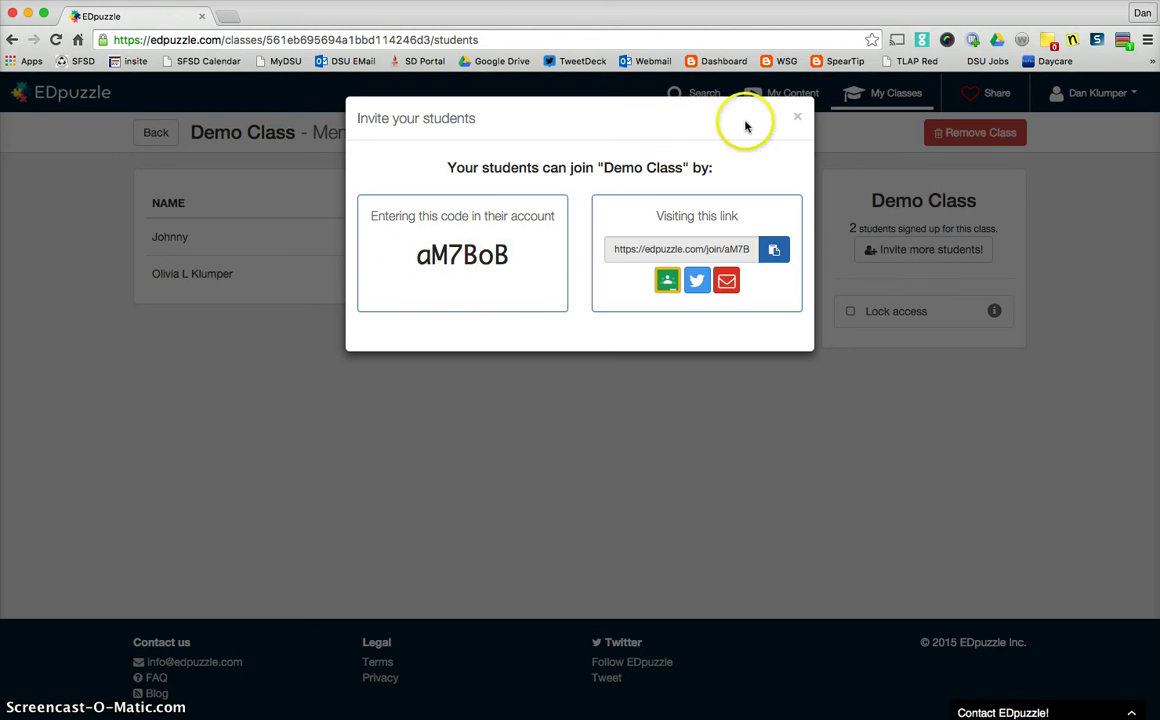
left_click(798, 119)
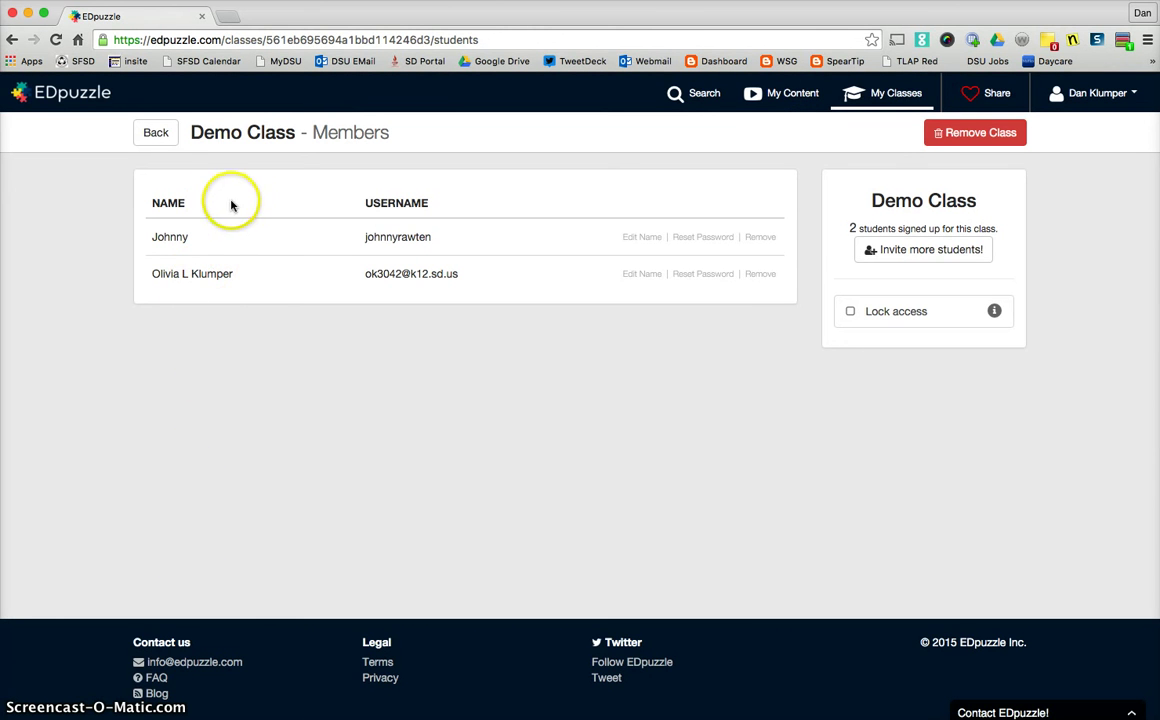
- Create a new video lesson from the YouTube channel's "Veterans Day (Educational Videos for Students)" video
left_click(776, 104)
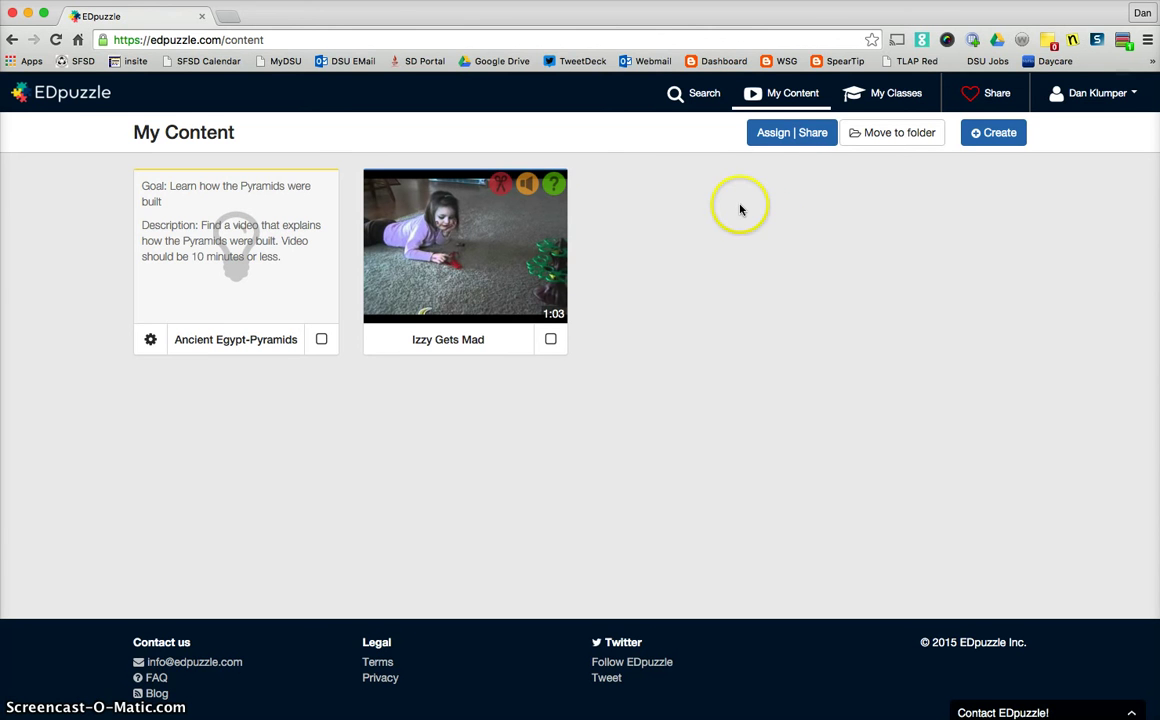
left_click(982, 132)
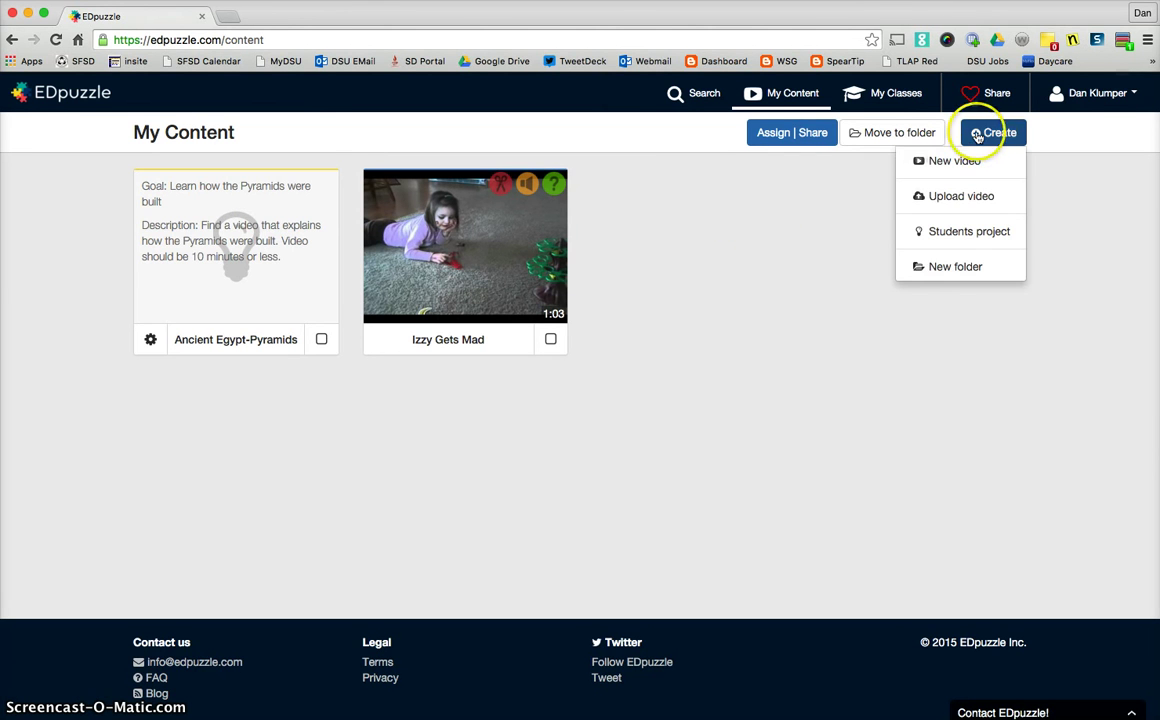
left_click(975, 238)
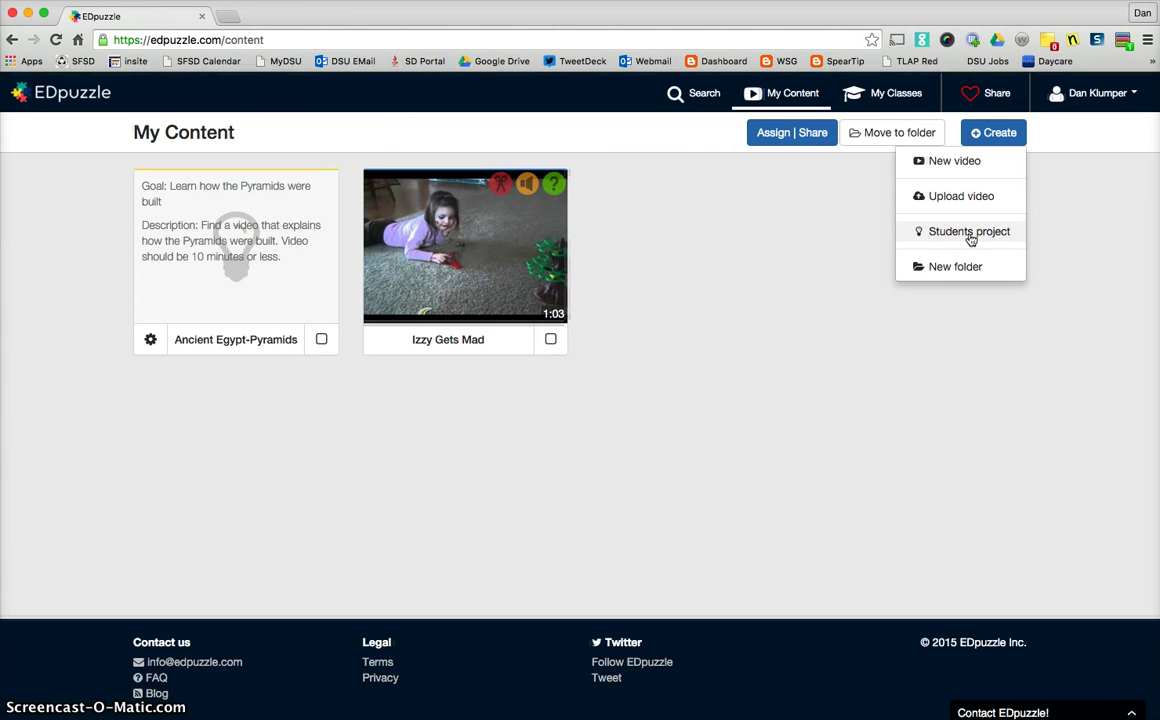
left_click(973, 277)
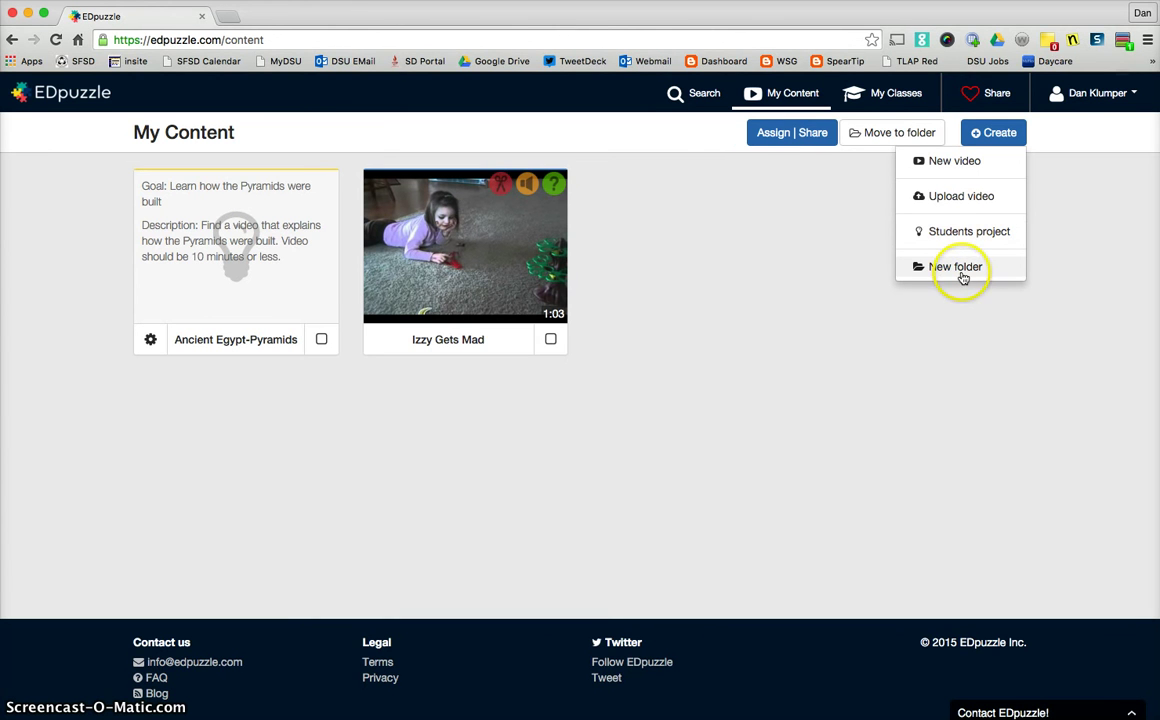
left_click(957, 164)
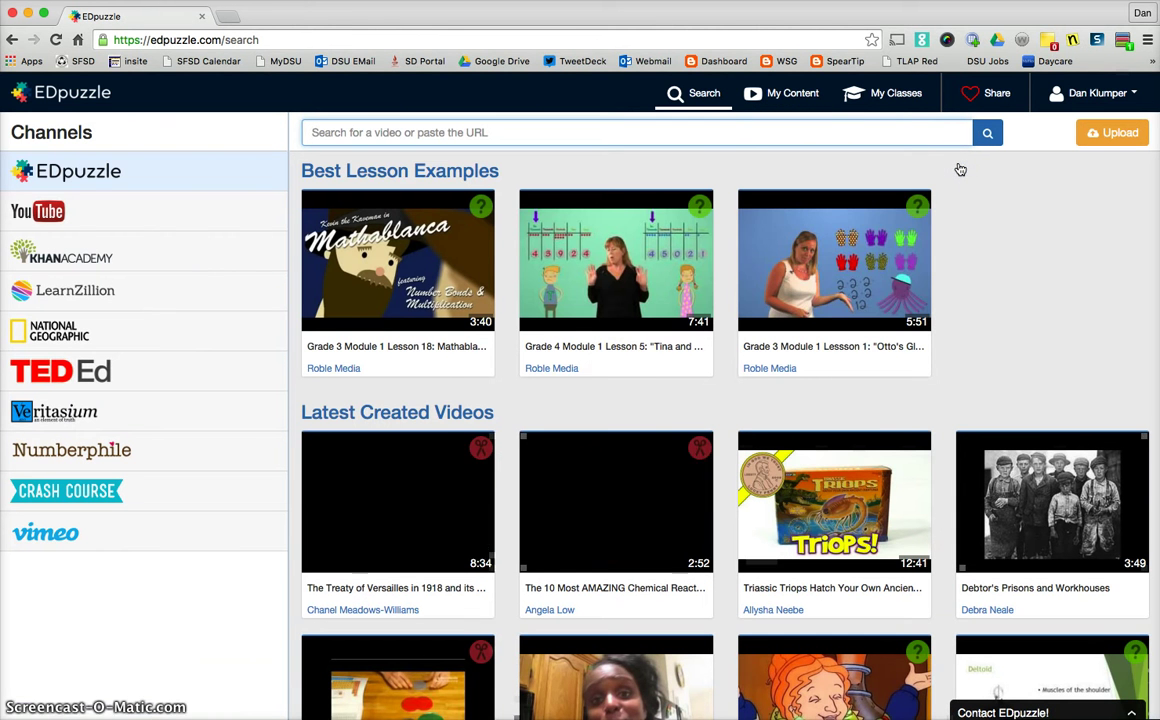
left_click(89, 213)
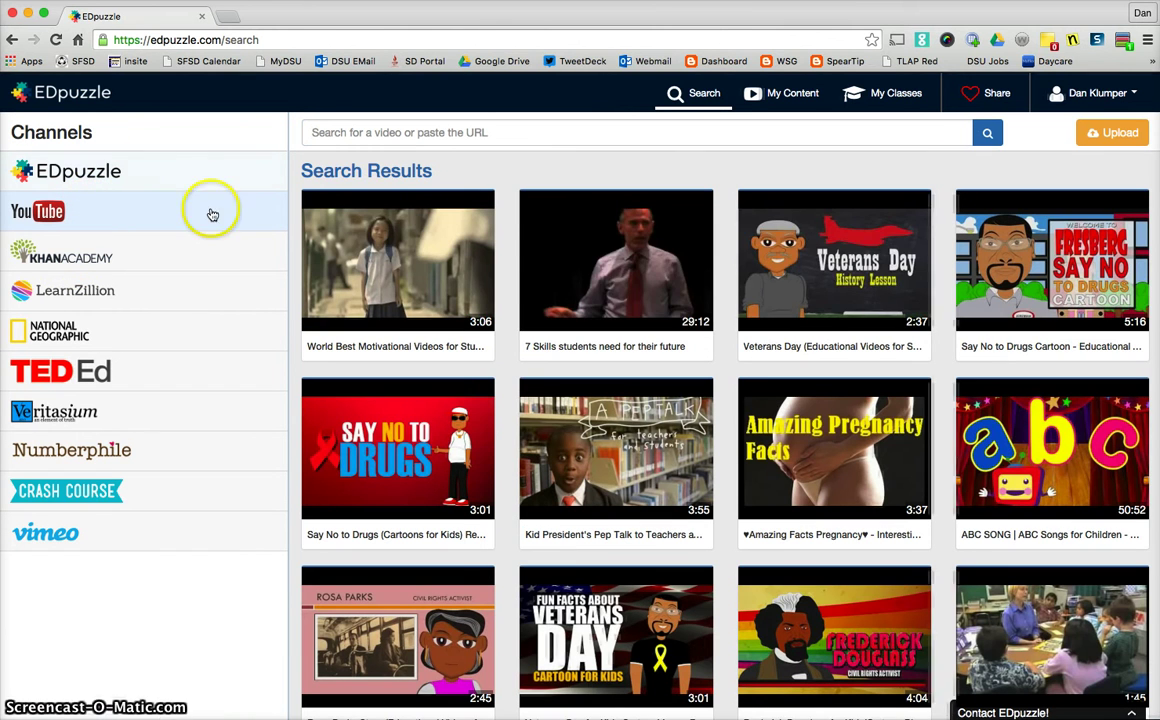
mouse_move(880, 269)
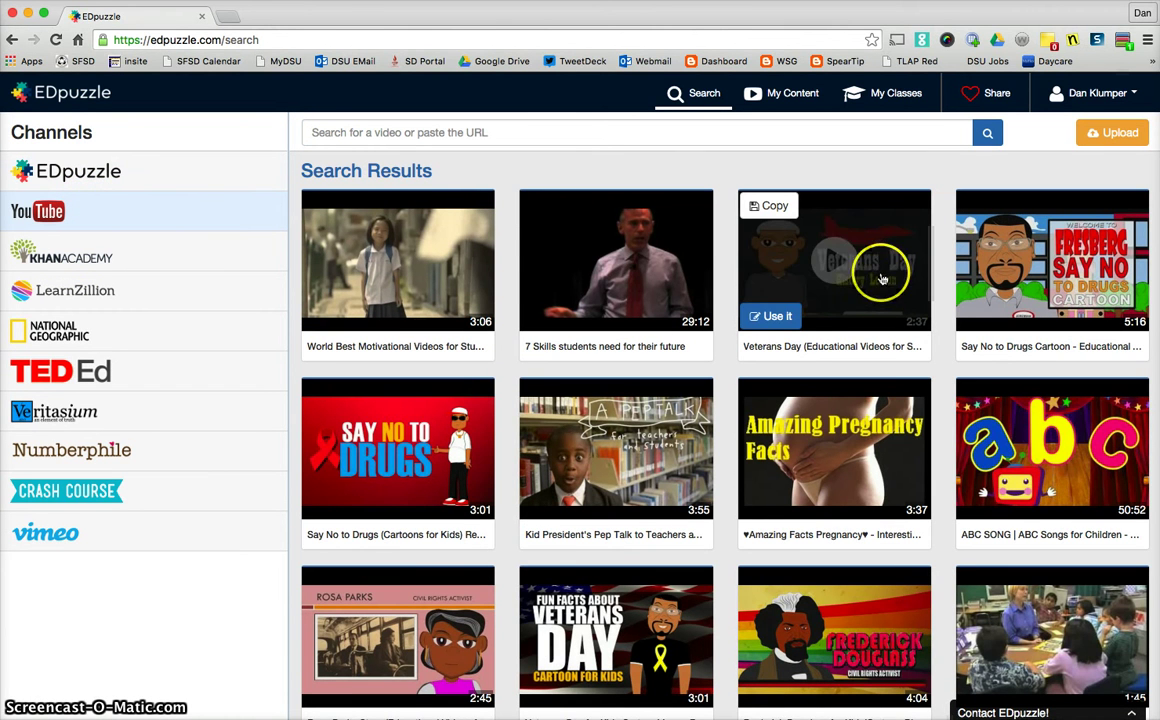
left_click(777, 318)
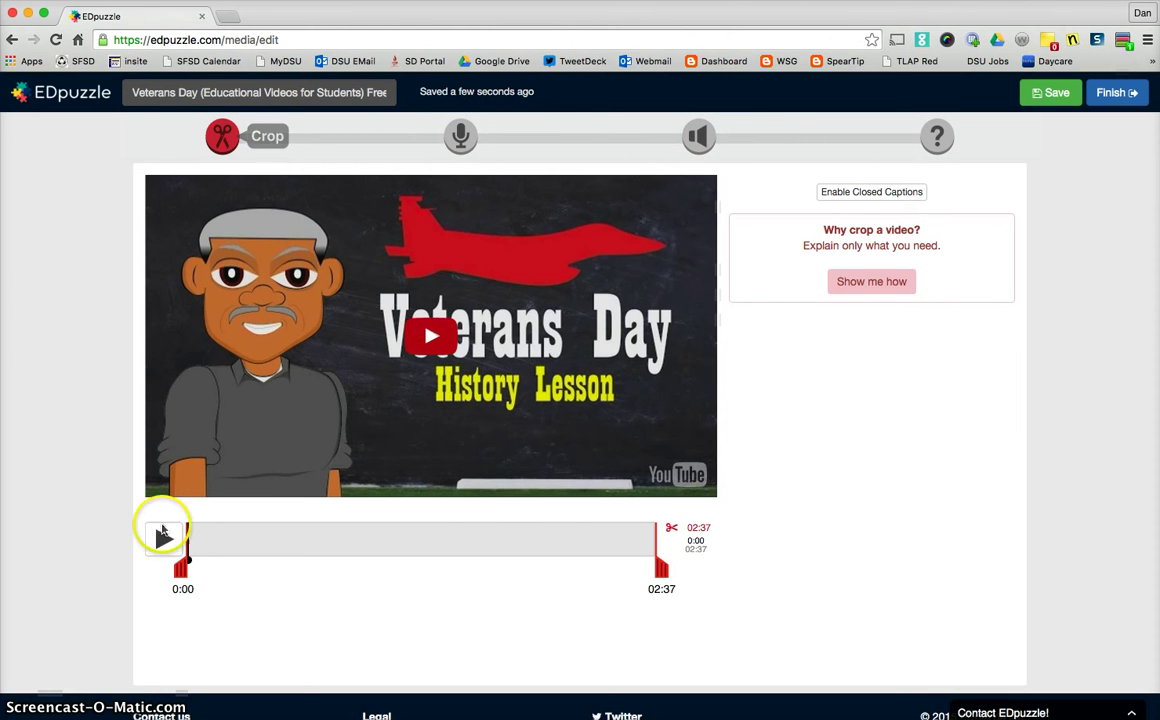
- Crop the Veterans Day video so it runs from about 0:12 to 01:48
left_click_drag(661, 570, 570, 572)
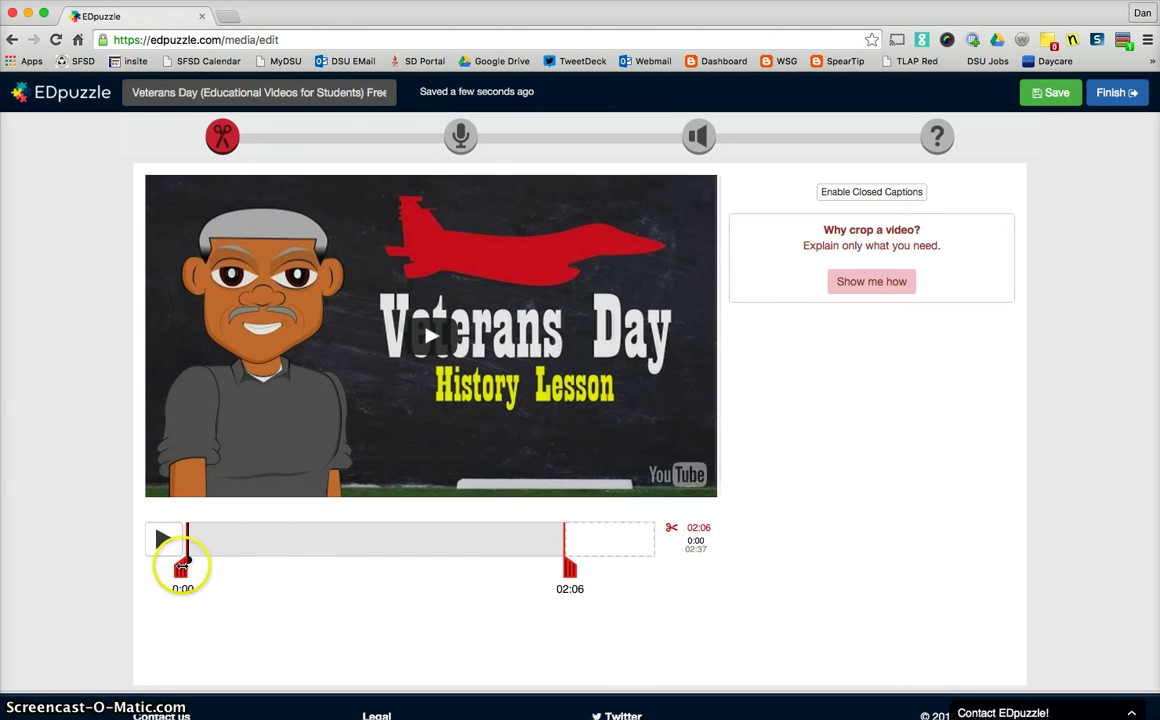
left_click_drag(181, 567, 218, 572)
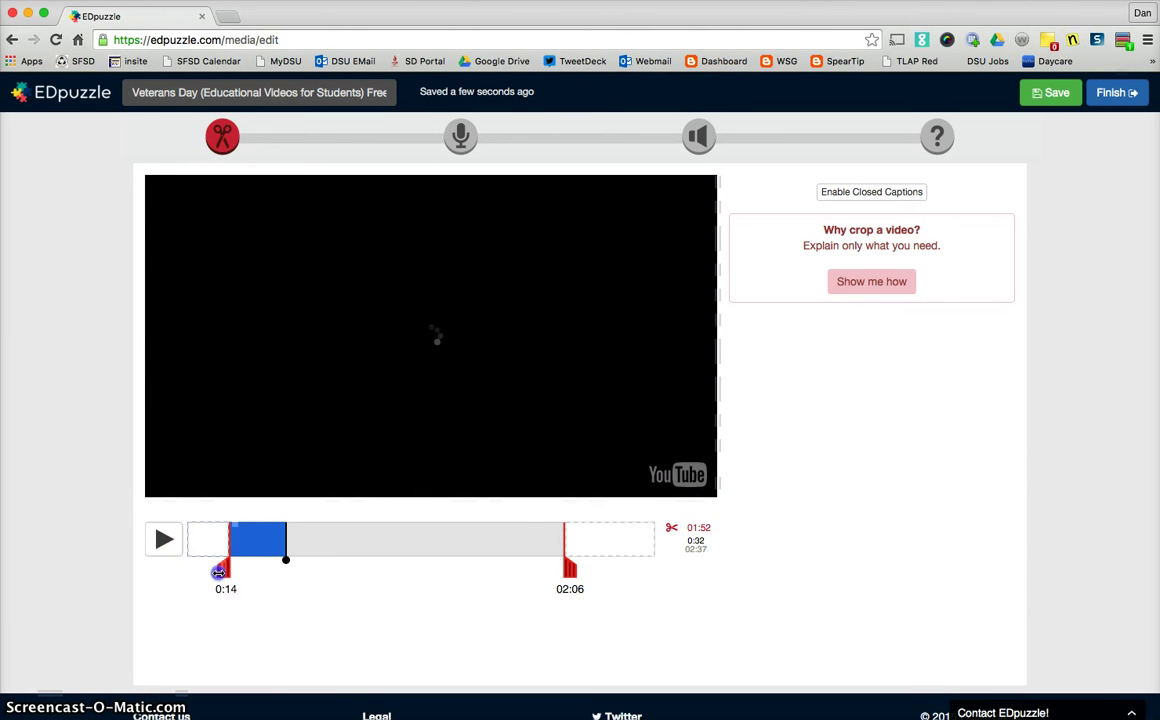
left_click_drag(567, 572, 520, 573)
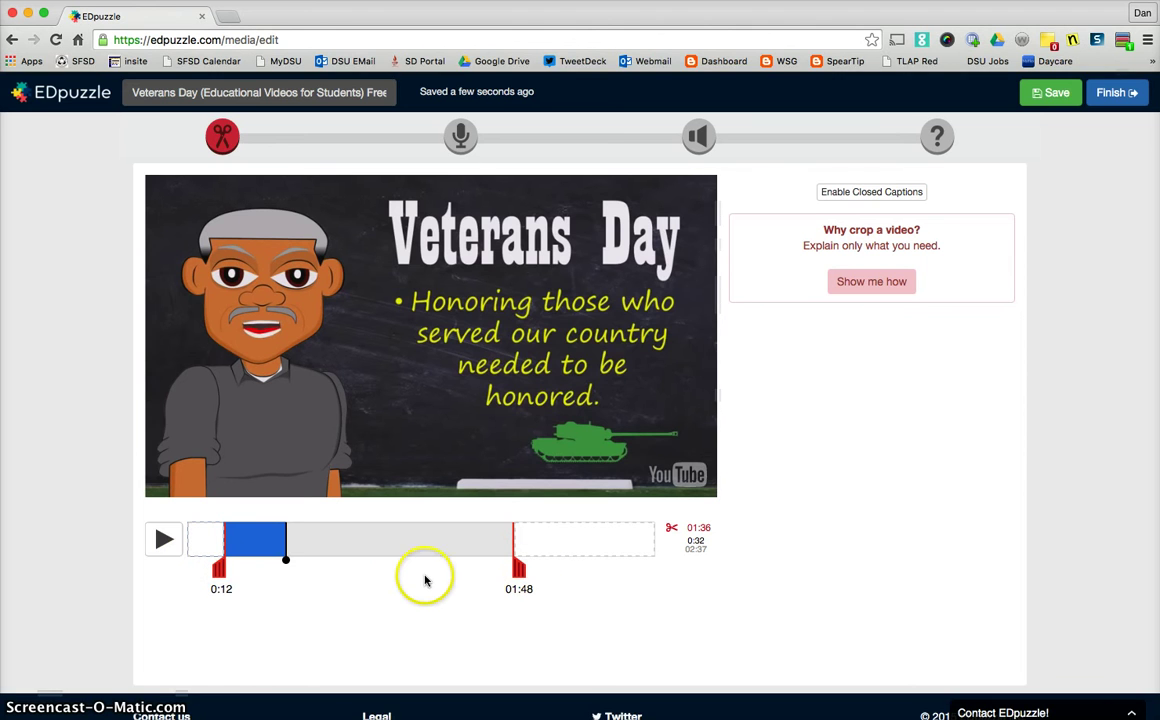
scroll(424, 585, "down", 1)
scroll(424, 590, "up", 1)
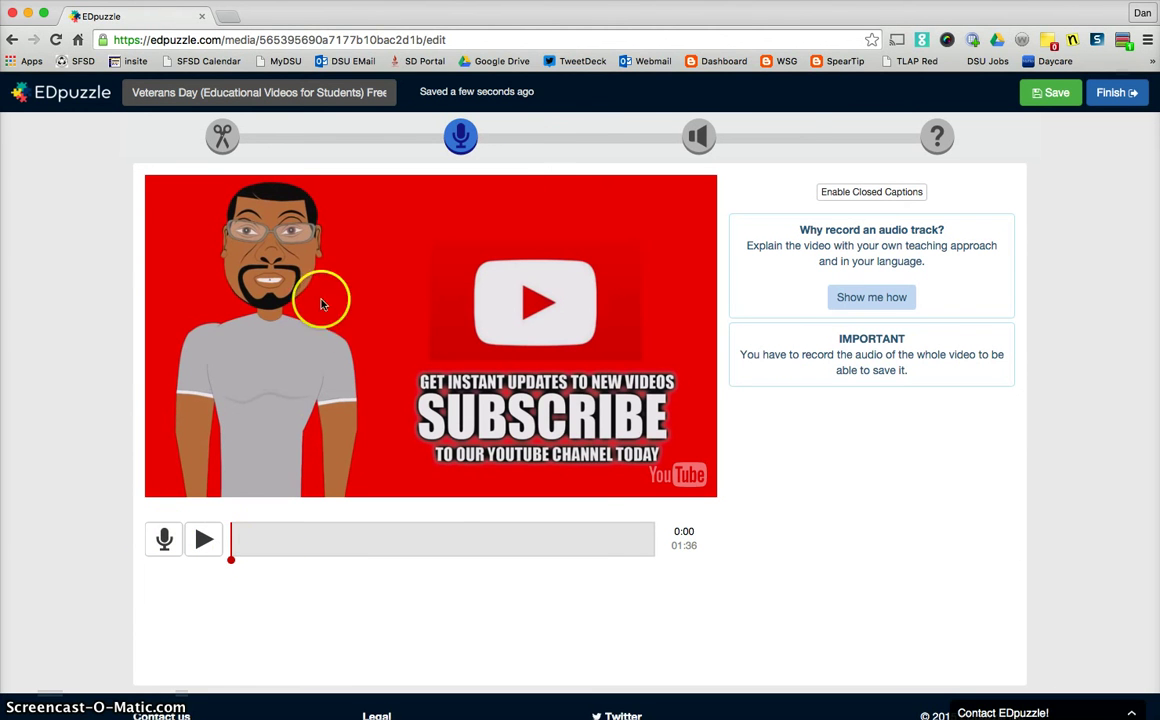
- Record a short audio note at the 0:05 mark of the cropped video
left_click(700, 140)
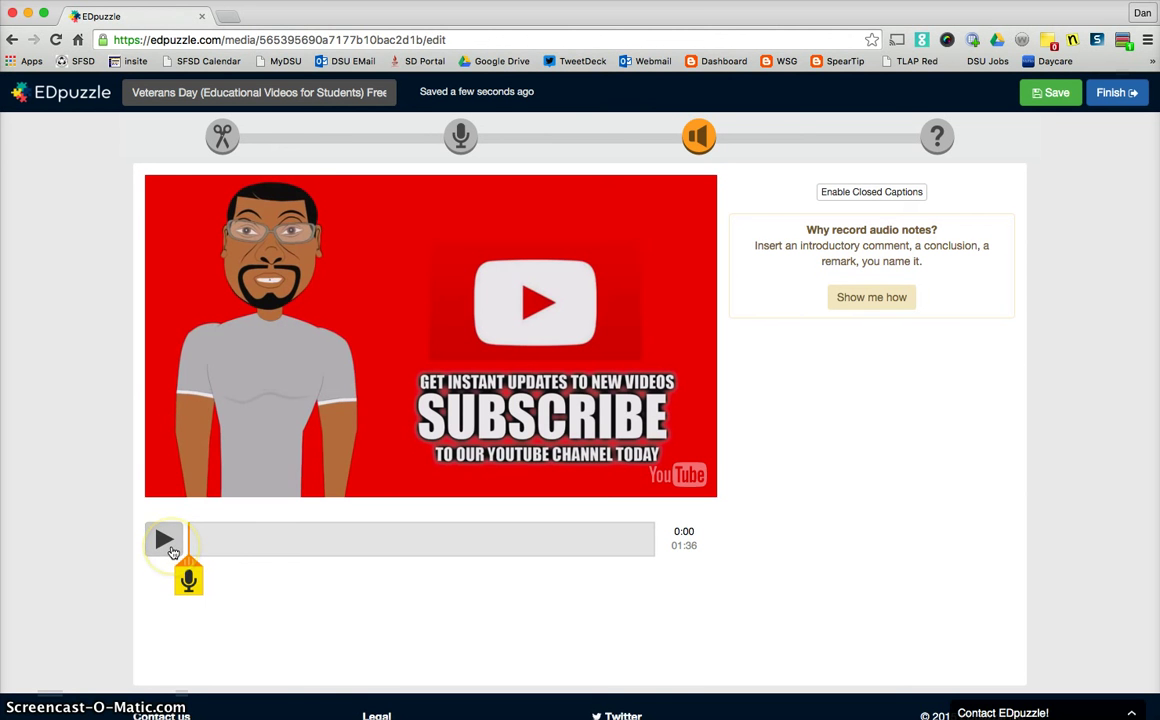
left_click(168, 545)
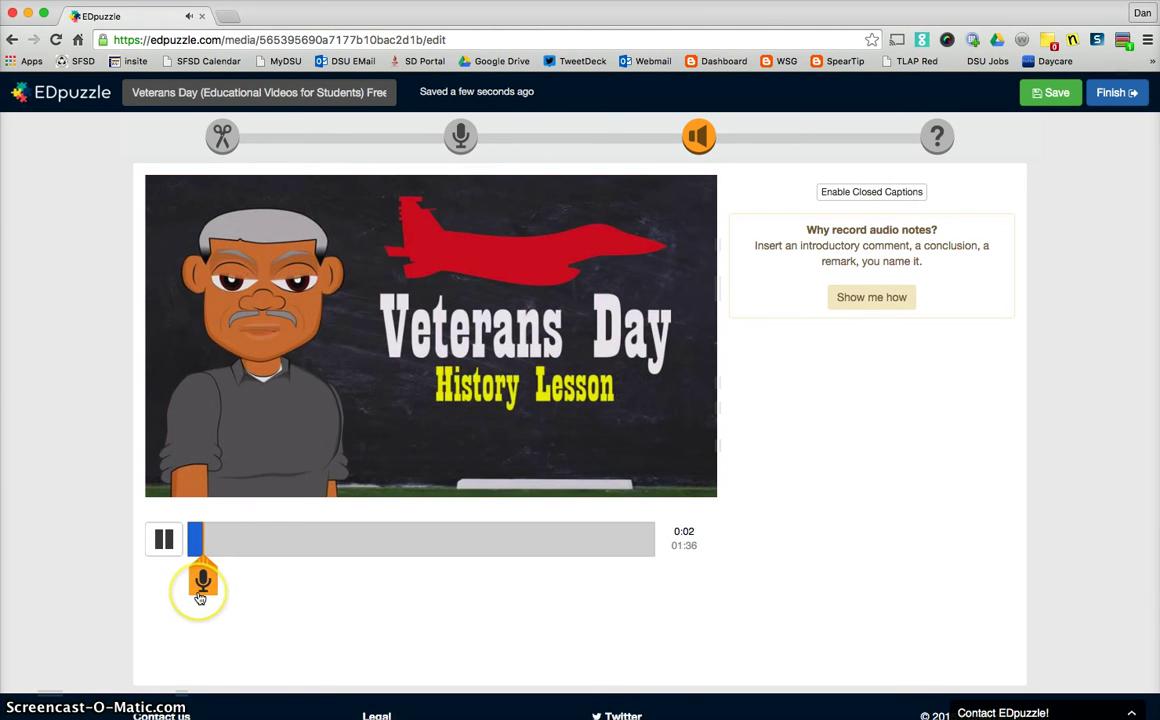
left_click(165, 545)
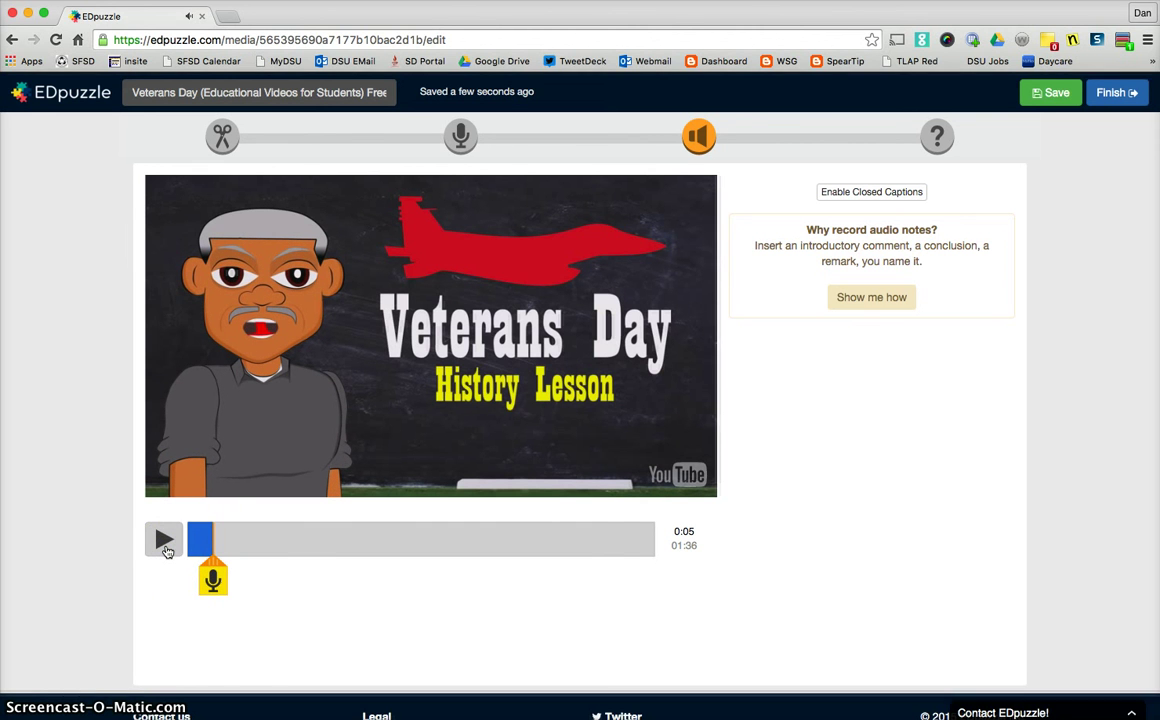
left_click(208, 578)
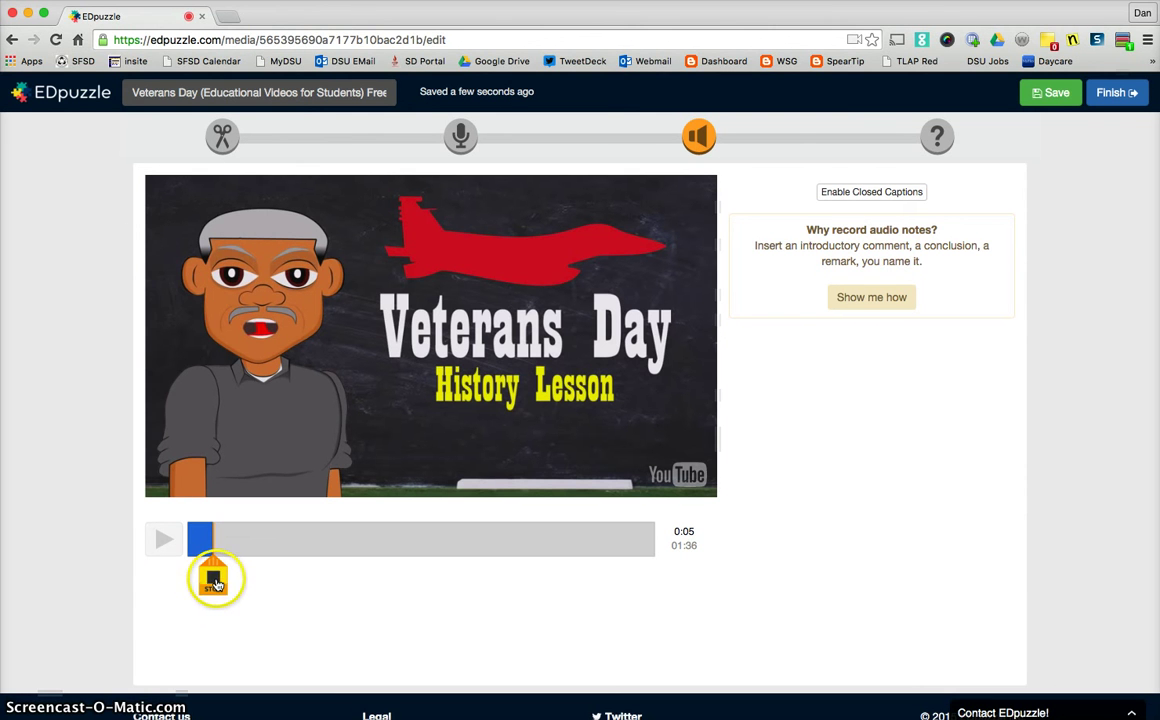
left_click(215, 583)
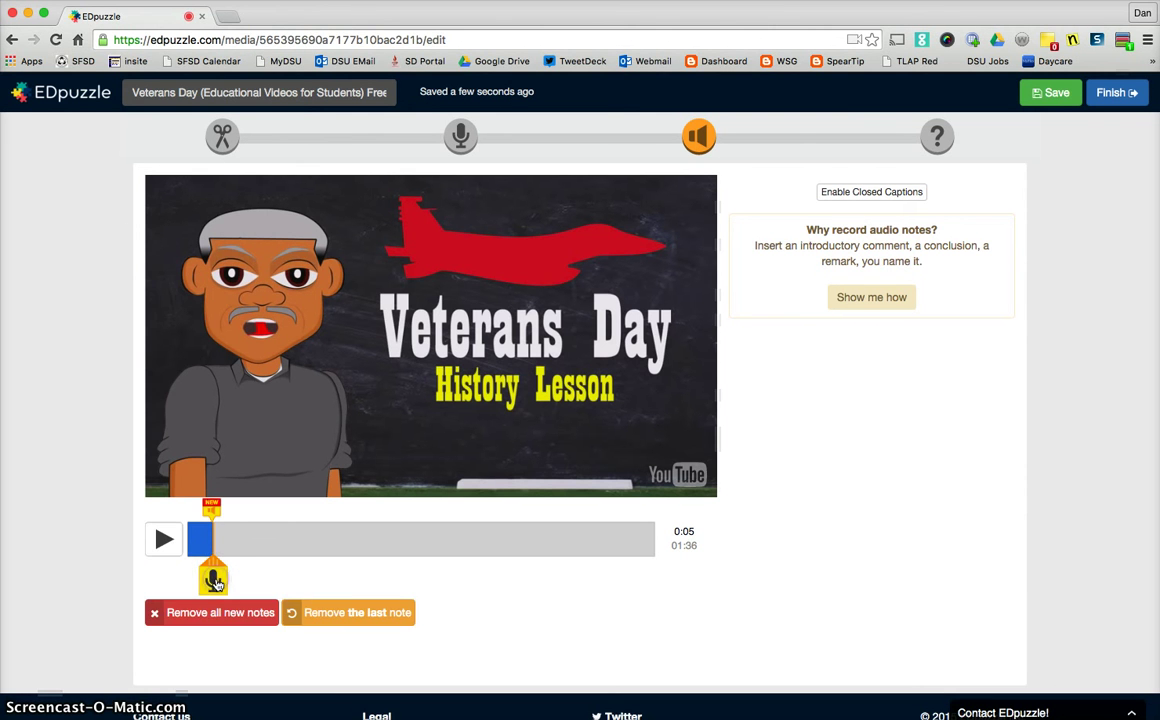
- Play back the recorded audio note and preview the video from a point further along the timeline
left_click(212, 513)
left_click(164, 539)
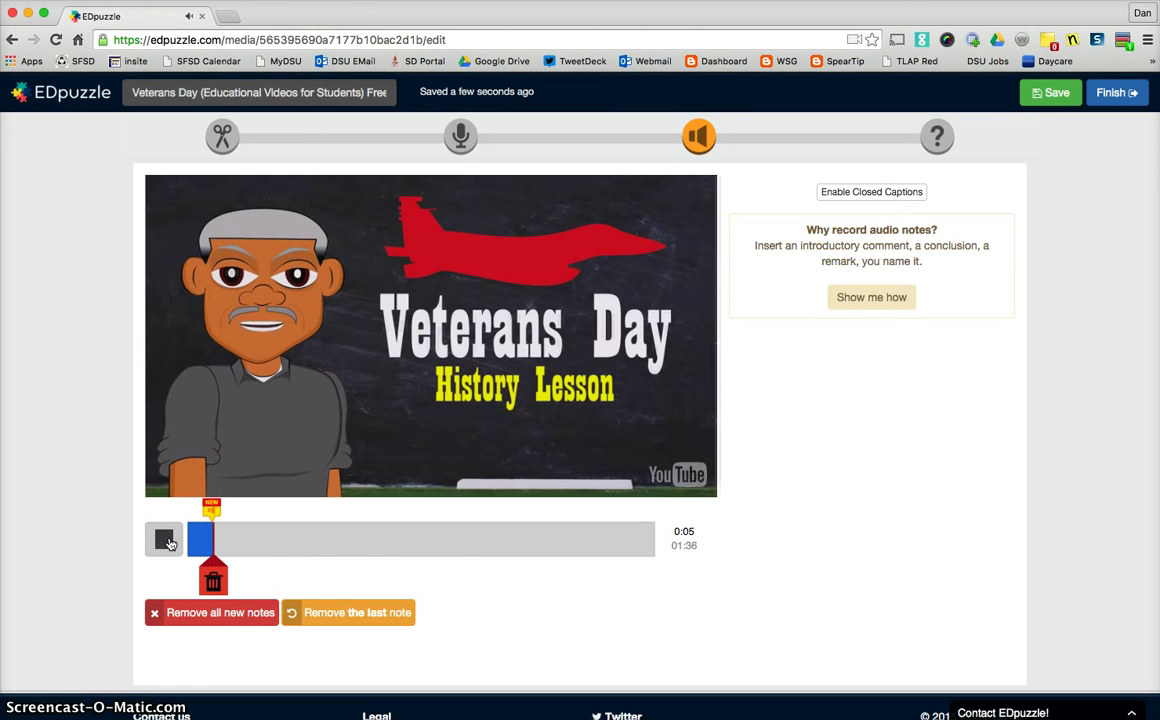
left_click(260, 550)
left_click(162, 538)
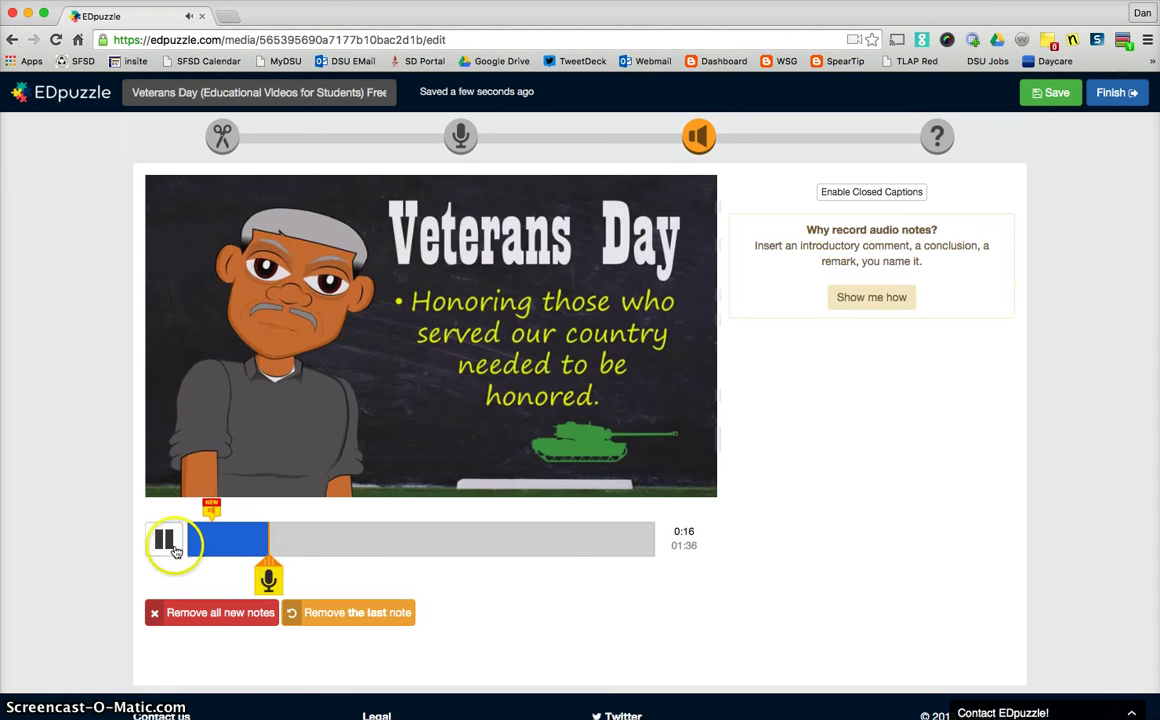
- Open the quiz stage and insert a new question at the 0:37 mark of the video
left_click(939, 140)
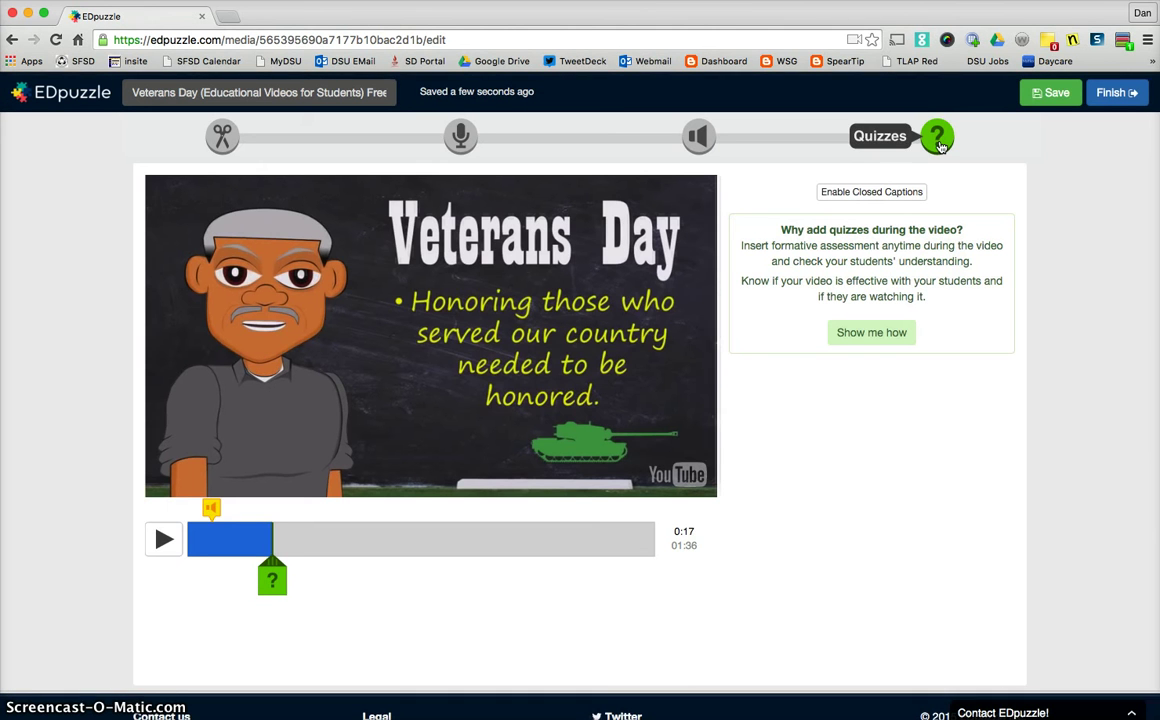
left_click(876, 172)
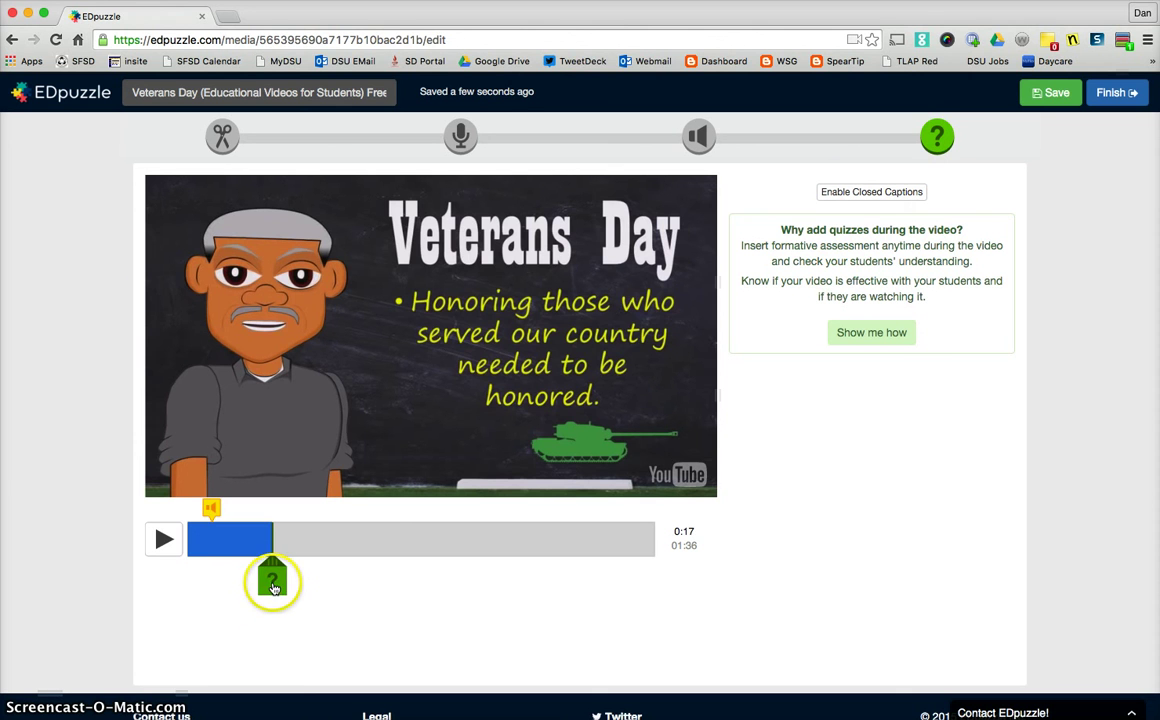
mouse_move(274, 588)
left_mouse_down()
mouse_move(202, 559)
mouse_move(306, 549)
left_mouse_up()
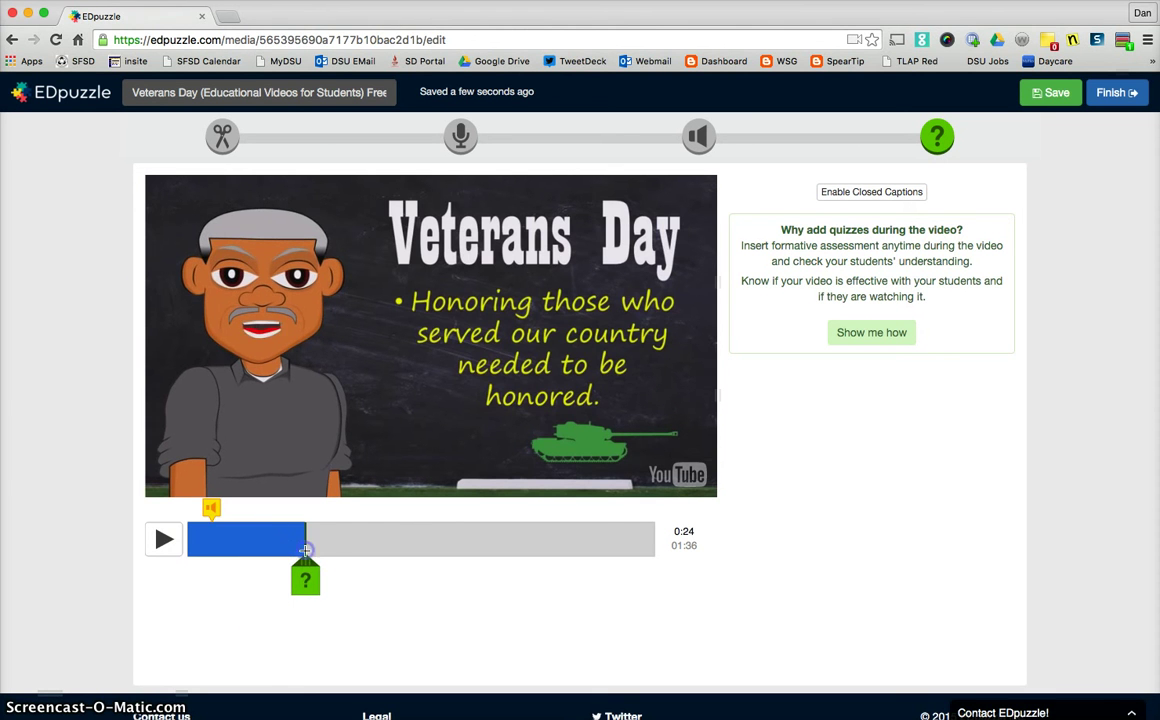
left_click(368, 547)
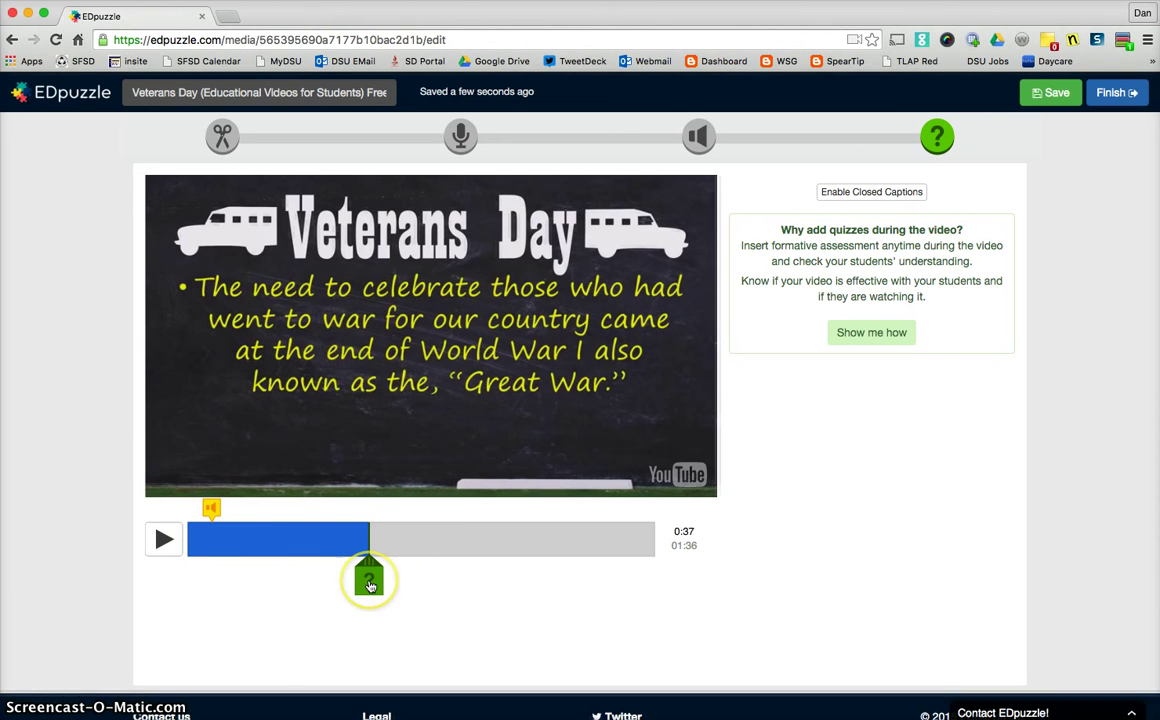
left_click(369, 585)
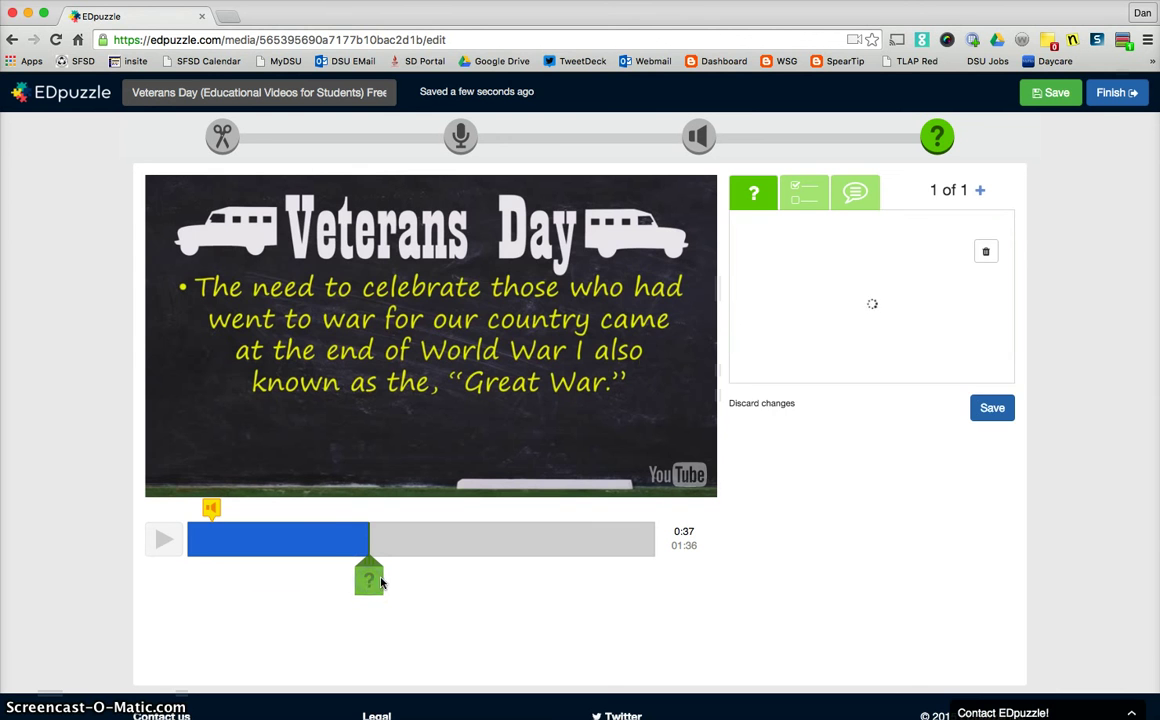
- Look through the open-ended, multiple-choice and comment formats for the new question and select multiple choice
left_click(753, 207)
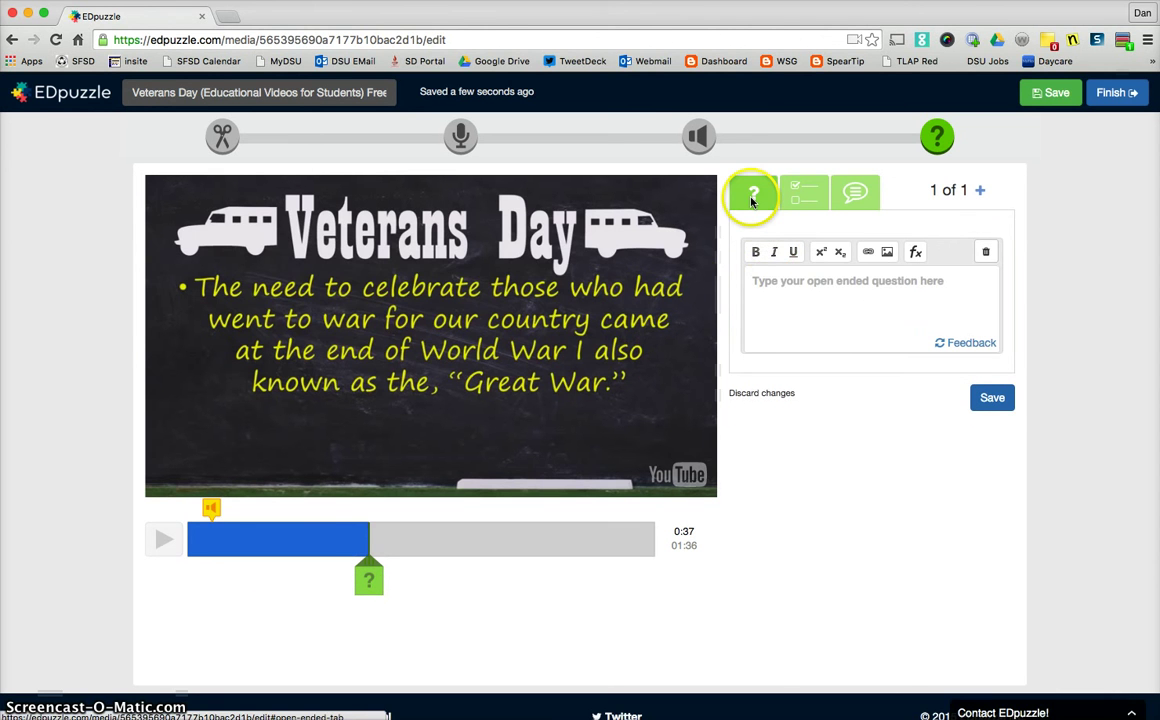
left_click(787, 197)
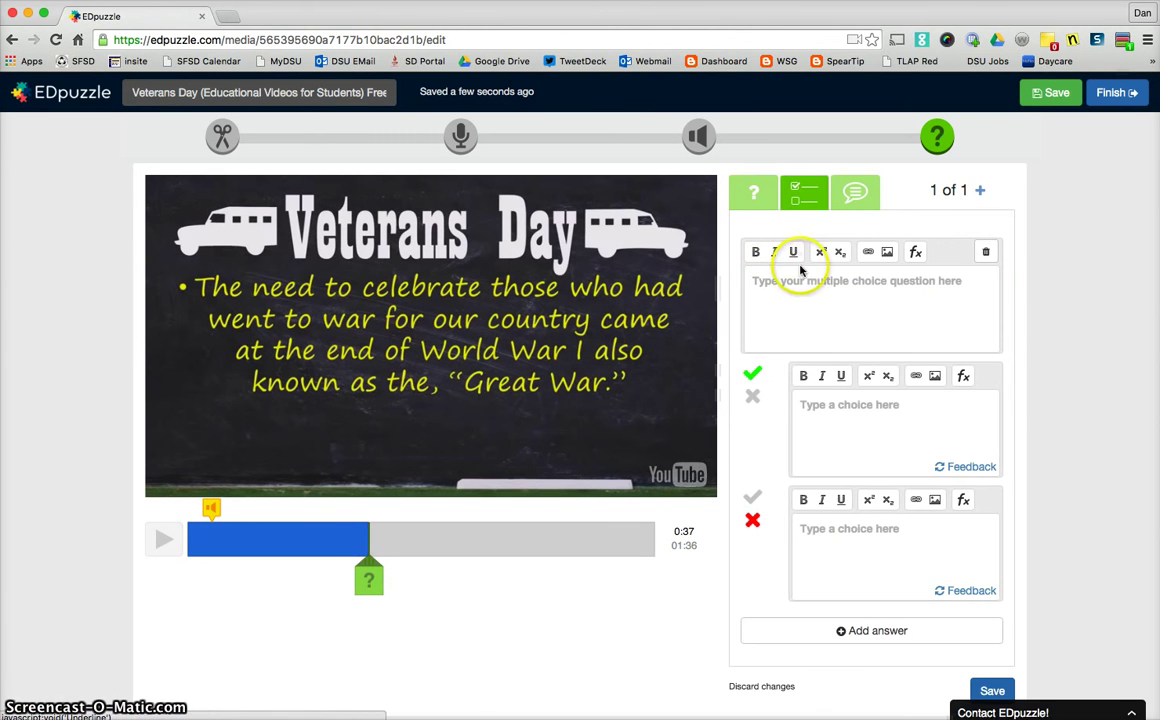
left_click(856, 194)
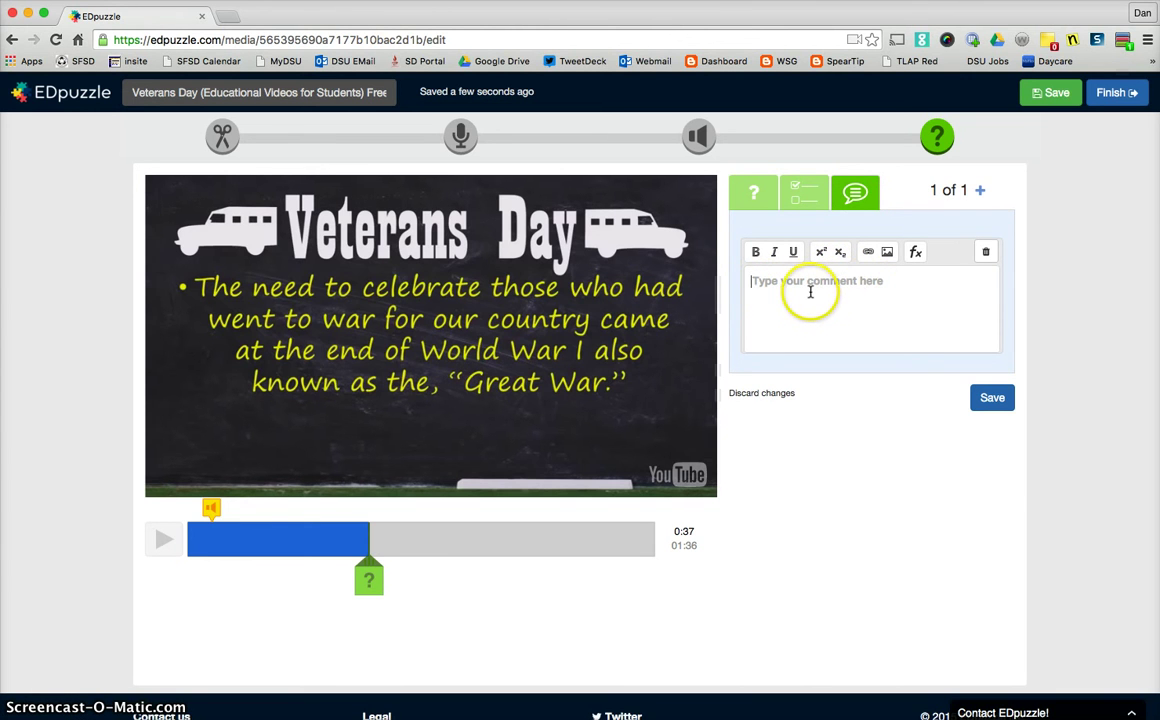
left_click(756, 203)
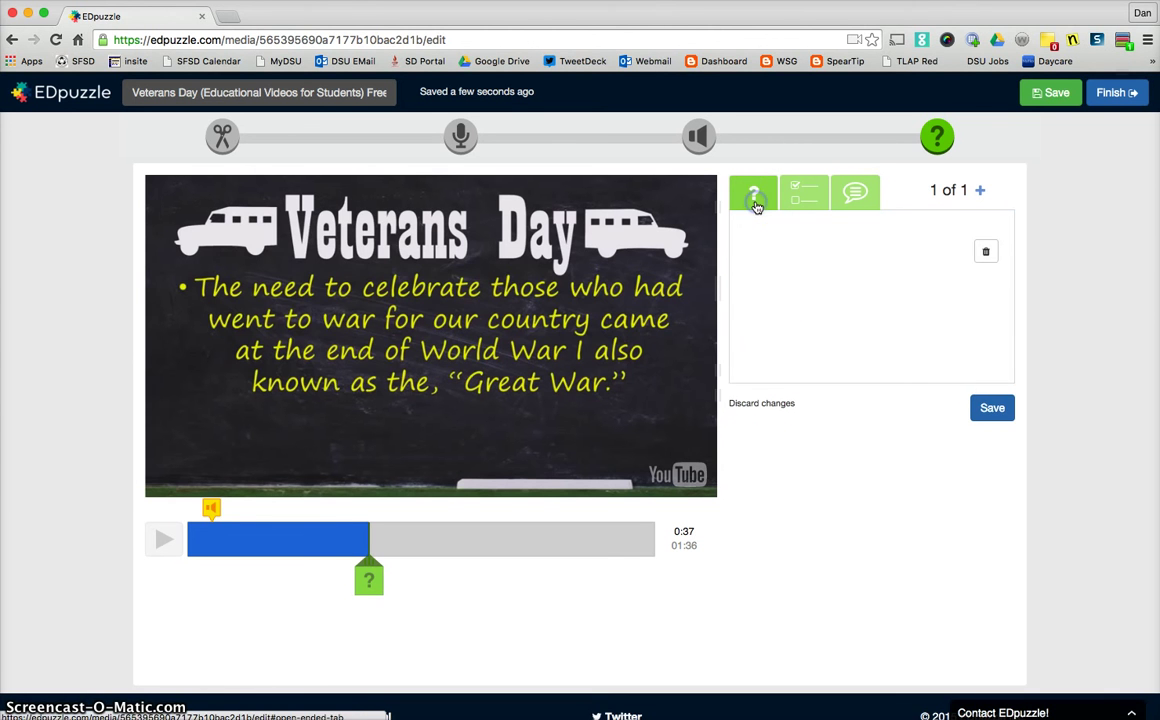
left_click(817, 207)
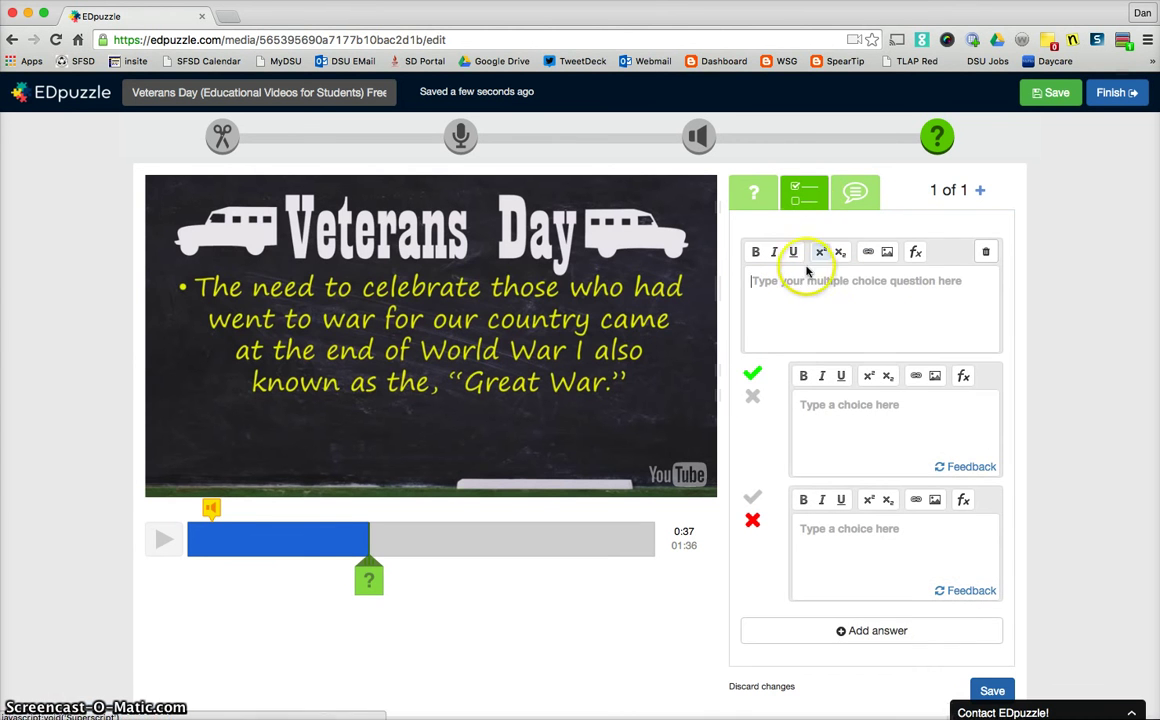
- Enter the question "What is this video about?" with "Veterans Day" as the correct choice
left_click(806, 283)
type("What is this video about?")
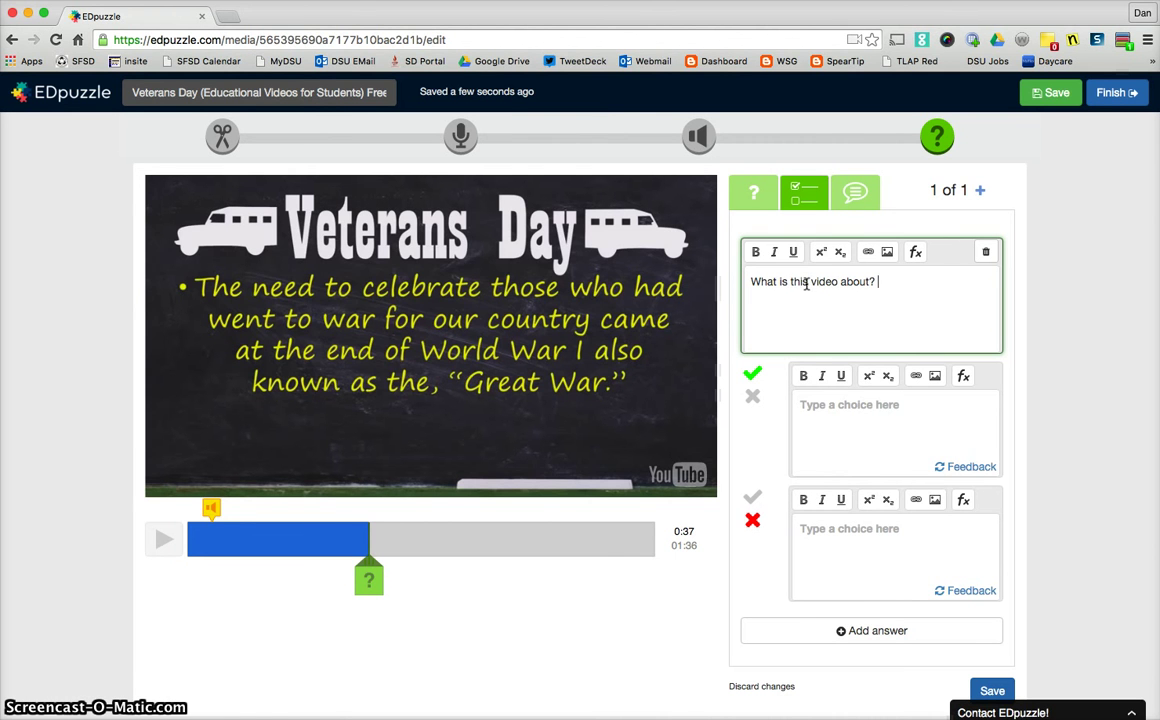
left_click(835, 413)
type("Veterans Day")
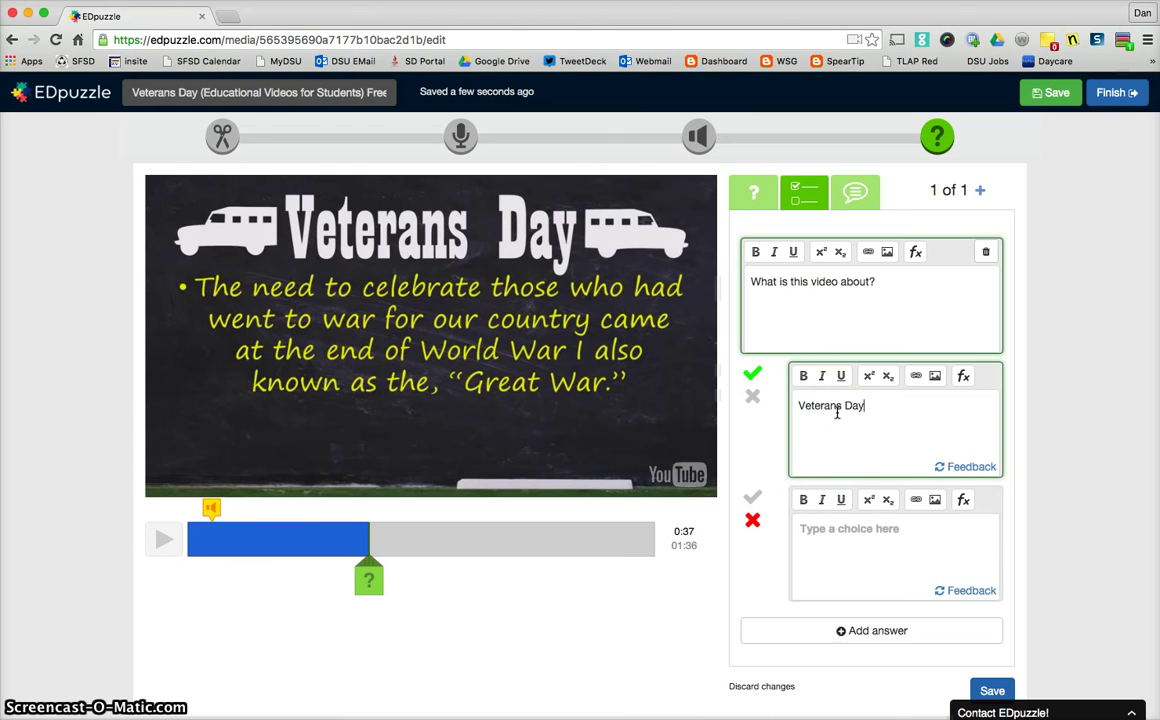
- Enter "Memorial Day" as the incorrect choice, save the question and briefly resume the video past it
left_click(846, 527)
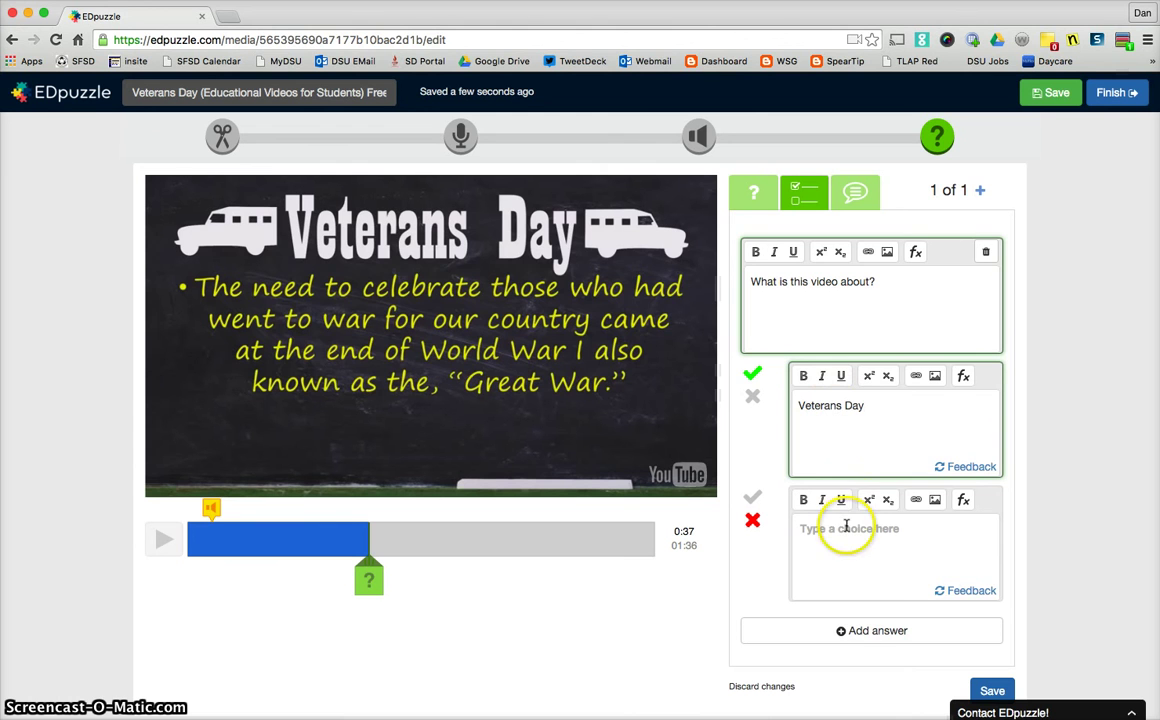
type("em")
key("BackSpace")
type("Non")
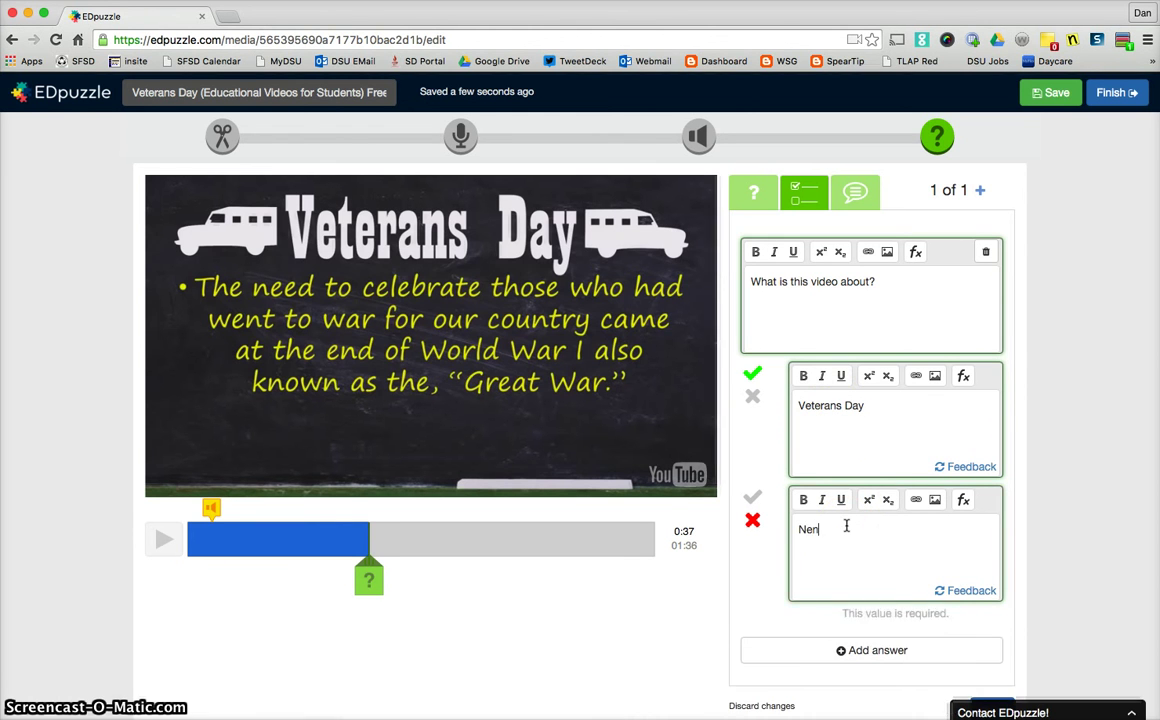
key("BackSpace")
key("BackSpace")
type("Memorial Day")
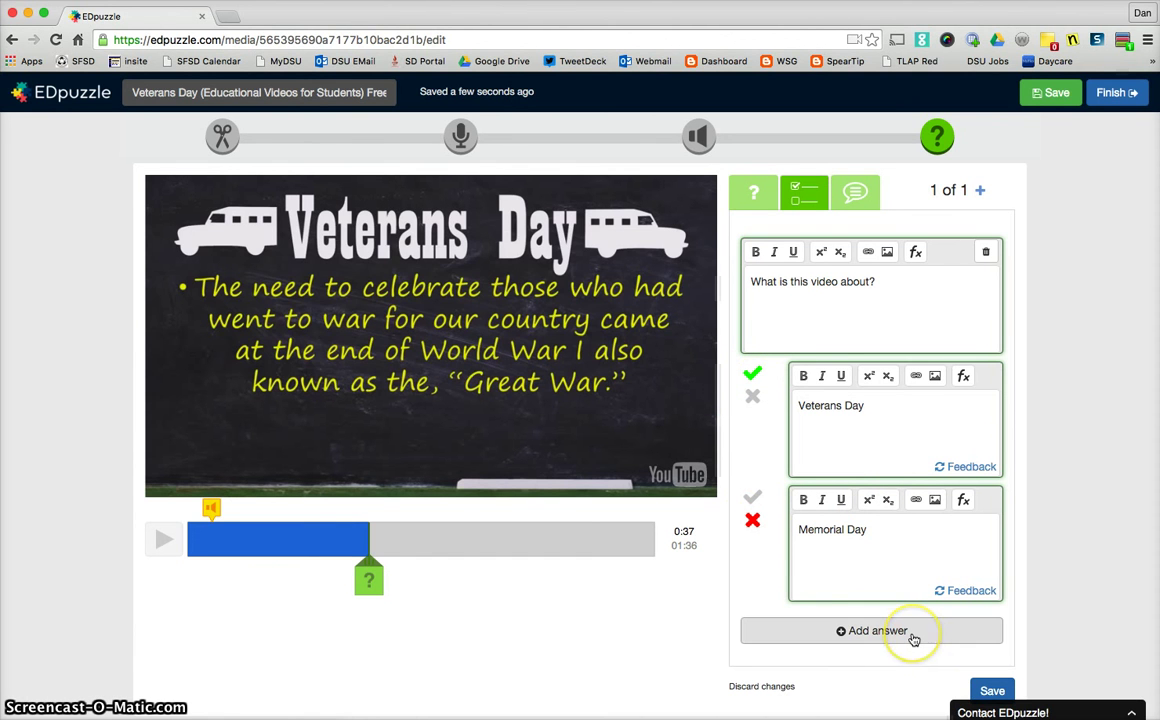
left_click(992, 691)
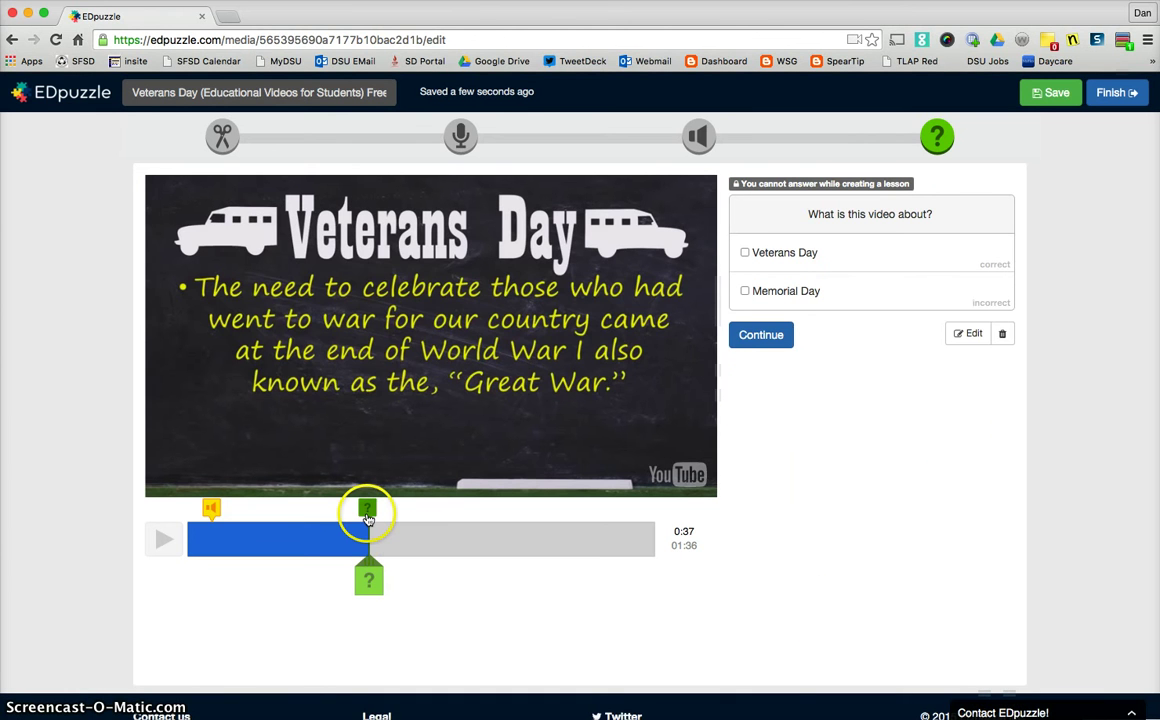
left_click(762, 336)
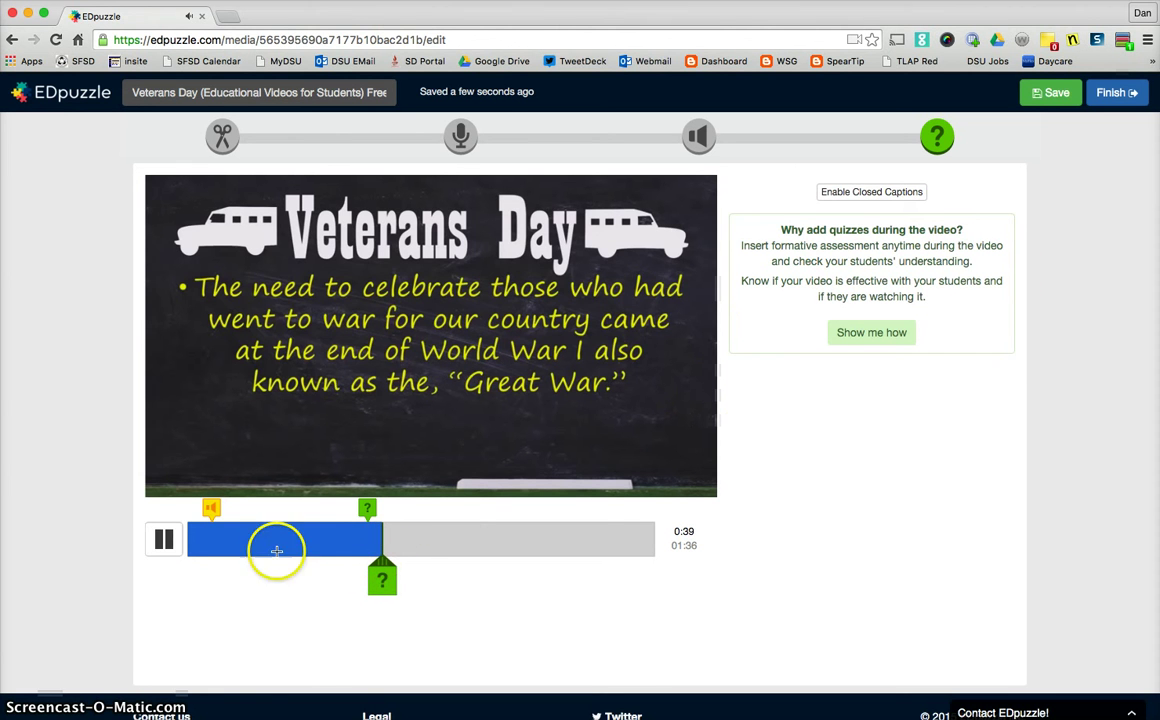
left_click(165, 541)
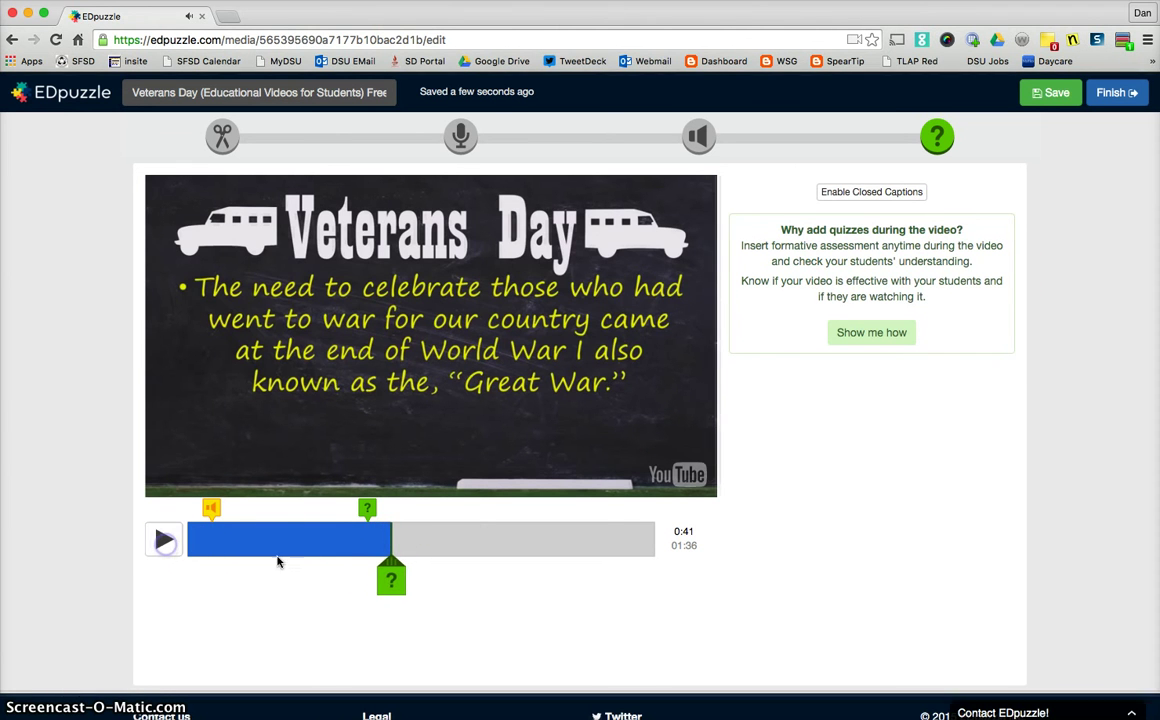
left_click_drag(395, 545, 419, 584)
left_click(419, 584)
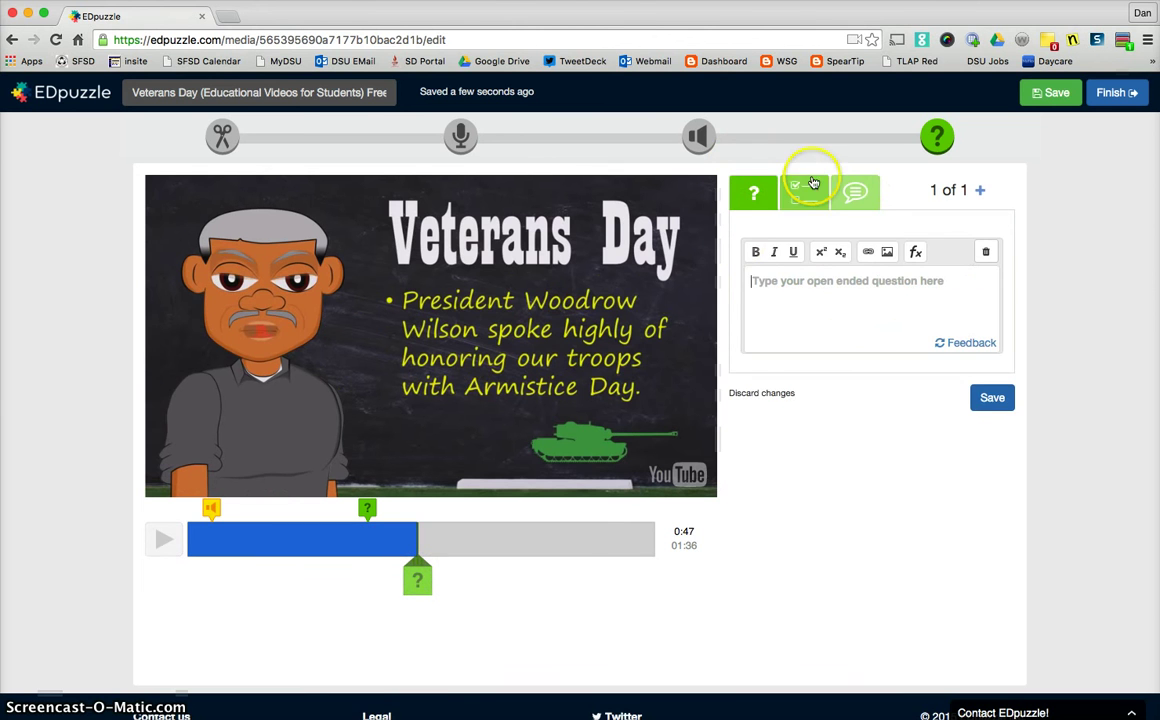
left_click(759, 388)
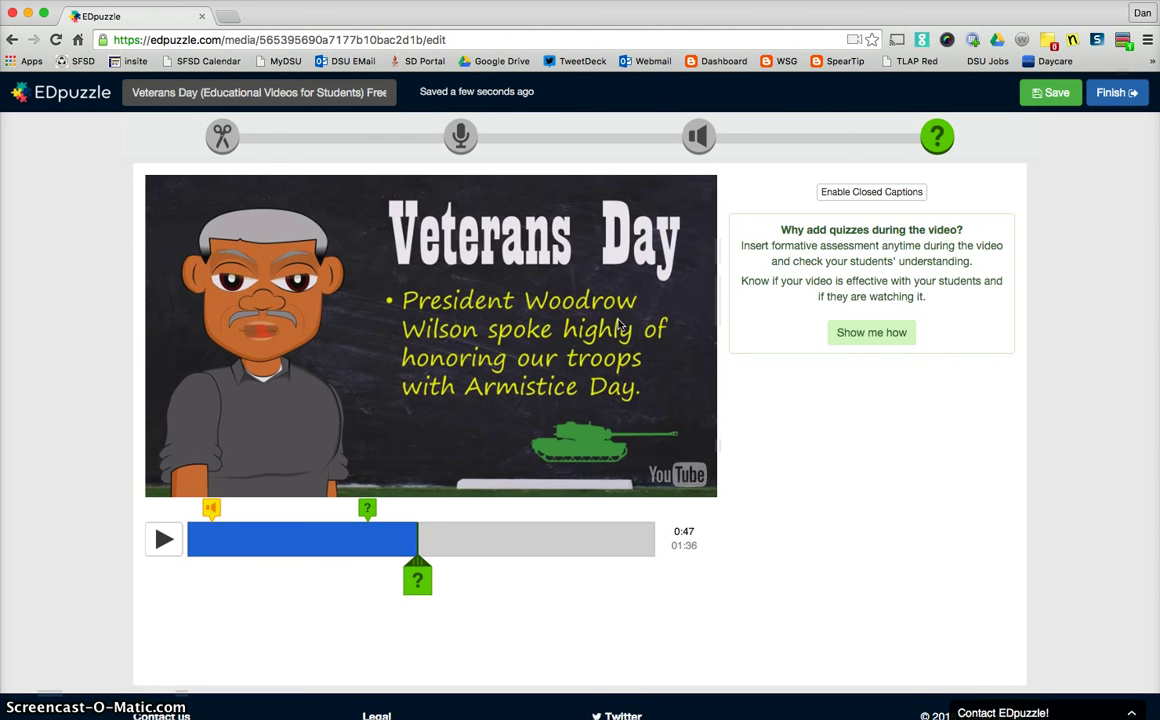
- Finish the lesson and set the Demo Class assignment's due date to Thu Nov 26, 2015, with Prevent skipping enabled
left_click(1117, 93)
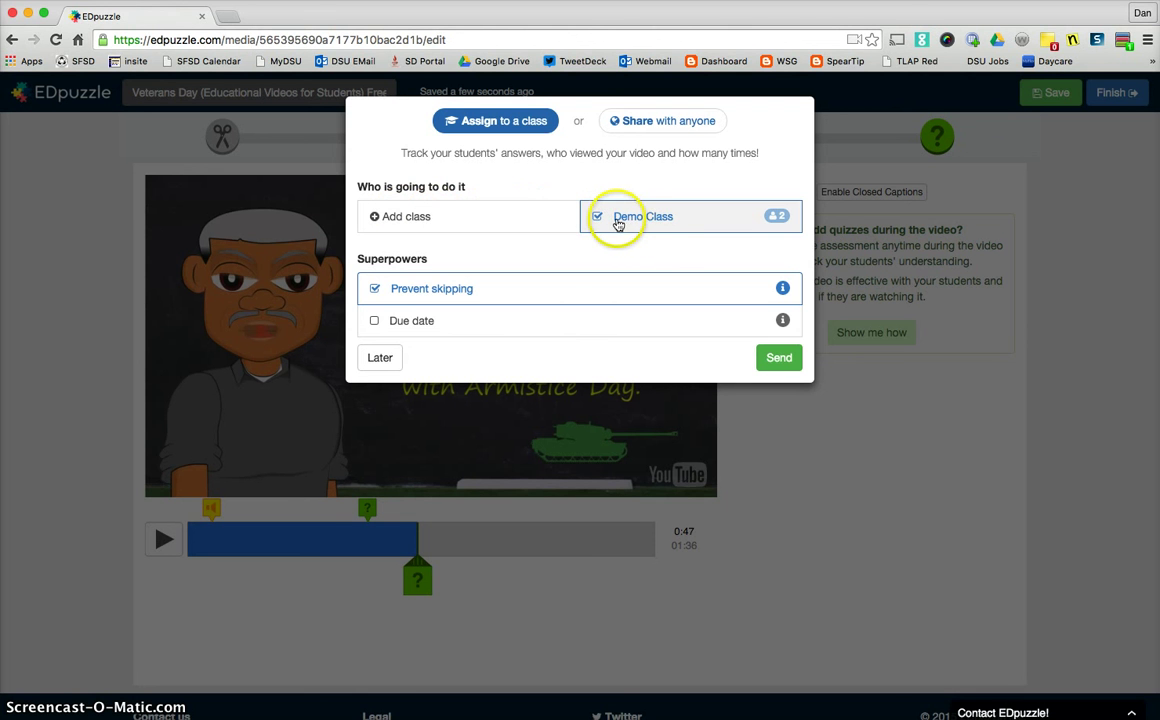
left_click(376, 325)
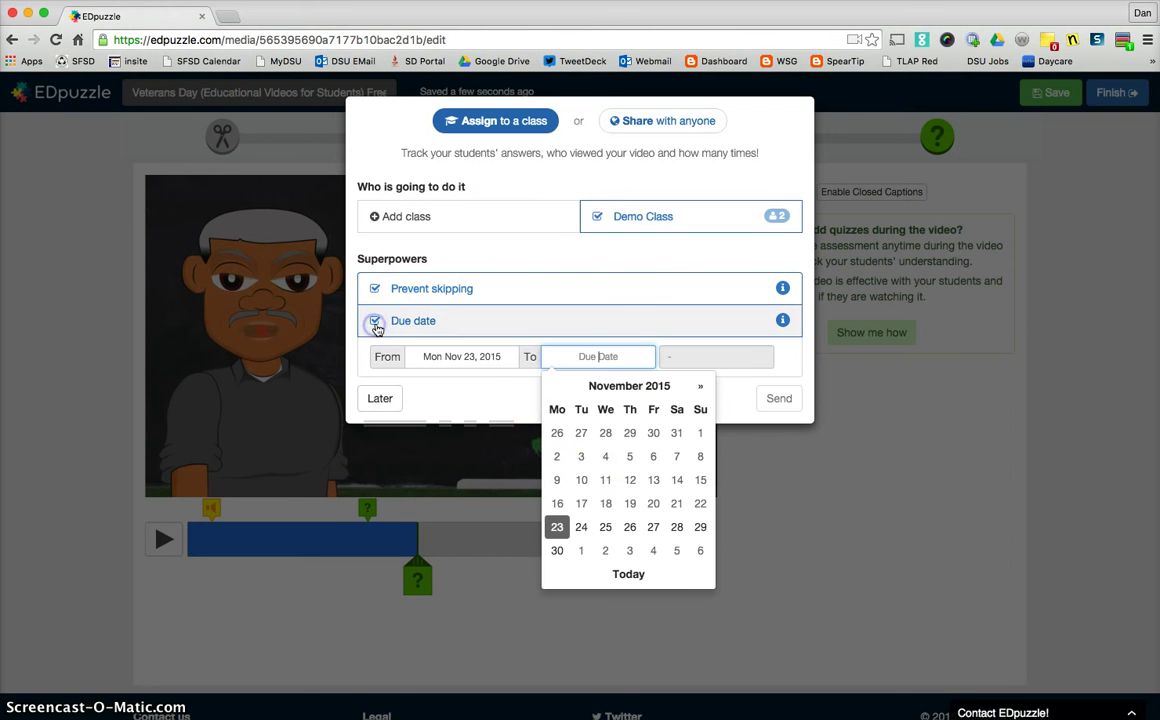
left_click(629, 527)
left_click(375, 290)
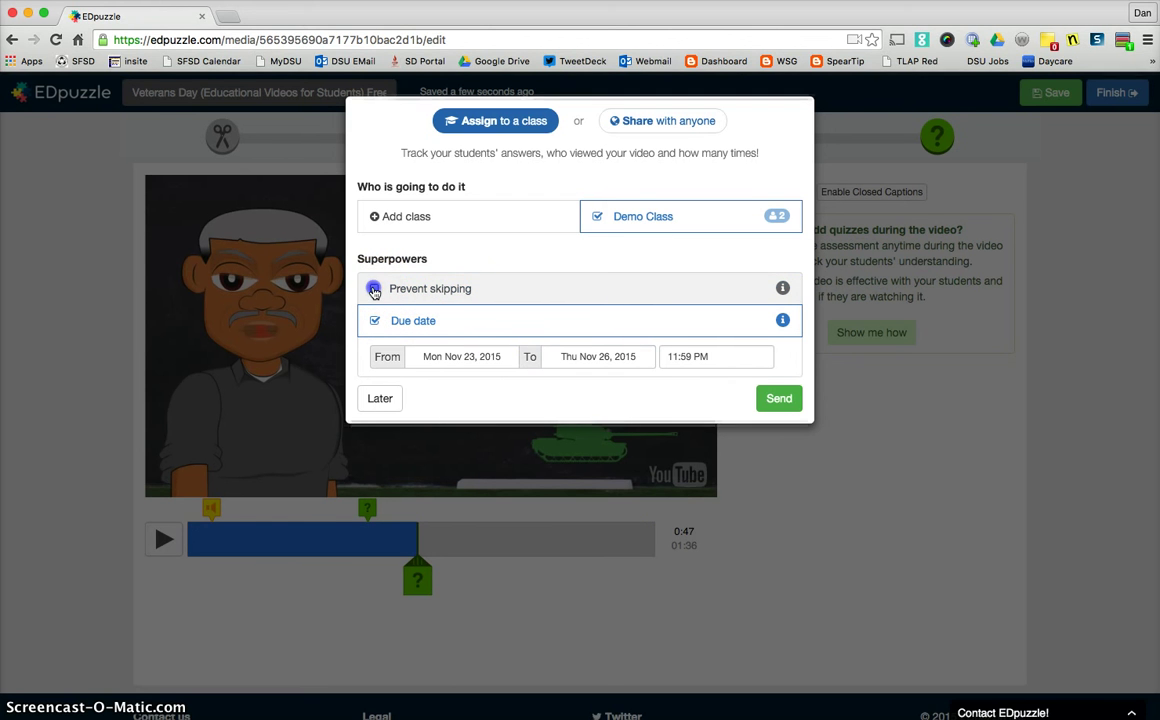
left_click(375, 290)
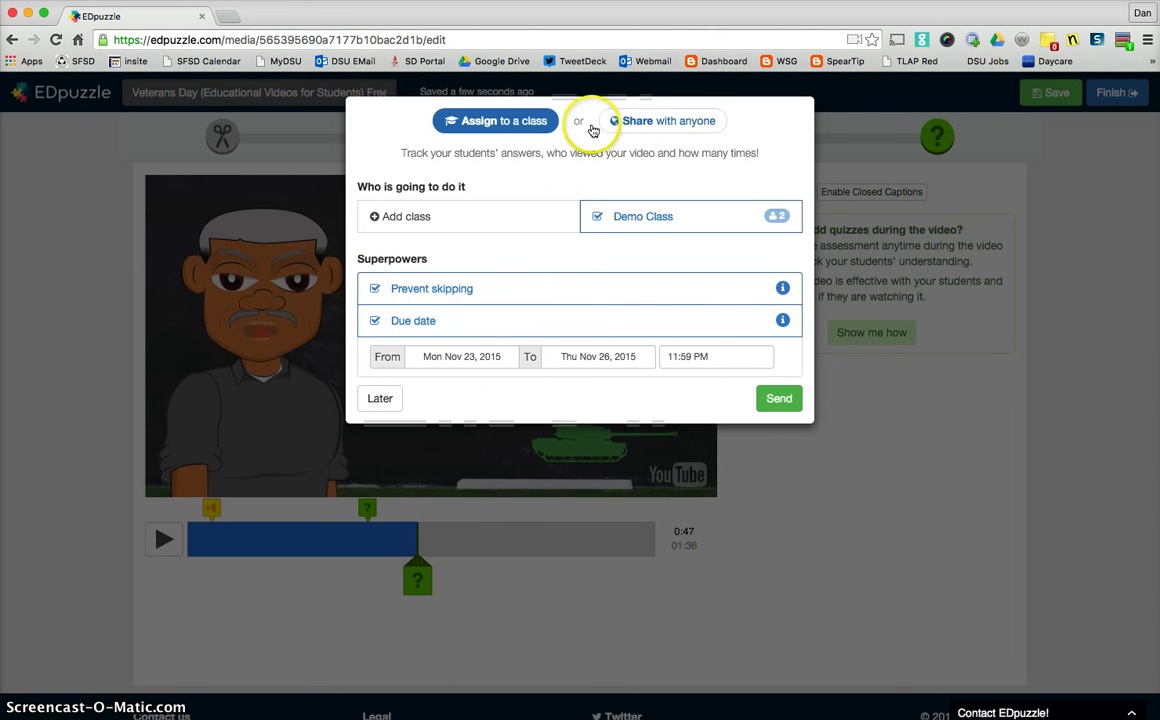
- View the public share link and embed code, and send the lesson to Demo Class with Prevent skipping enabled
left_click(659, 124)
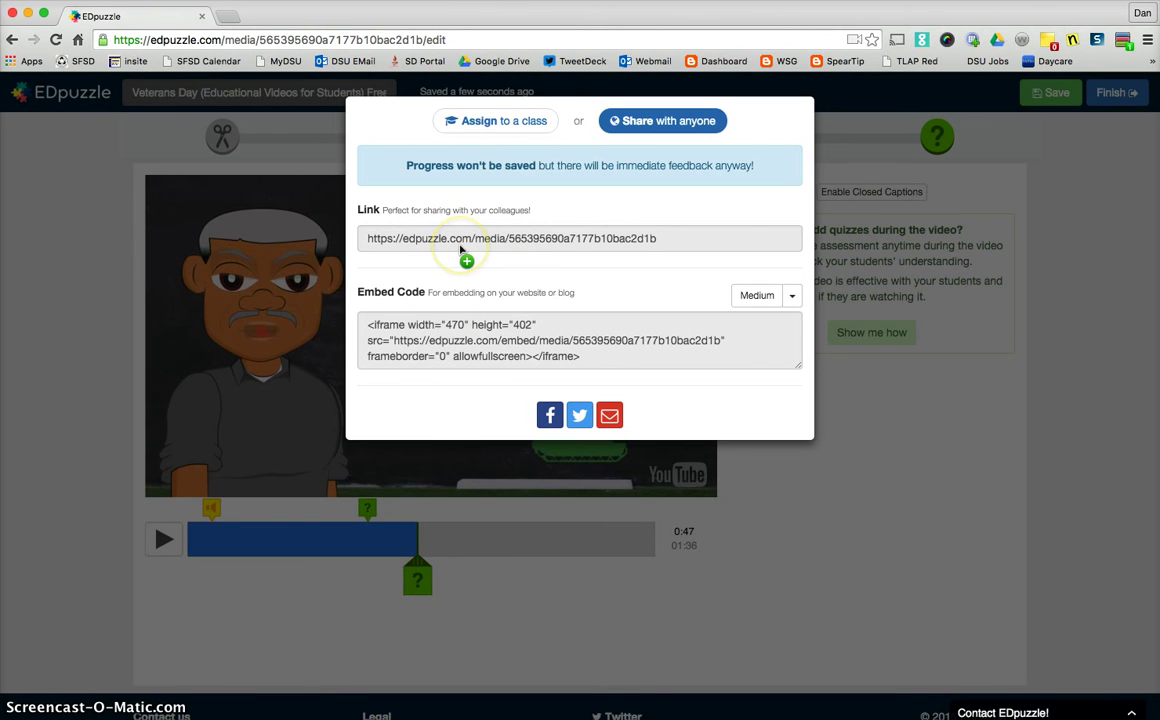
left_click(500, 246)
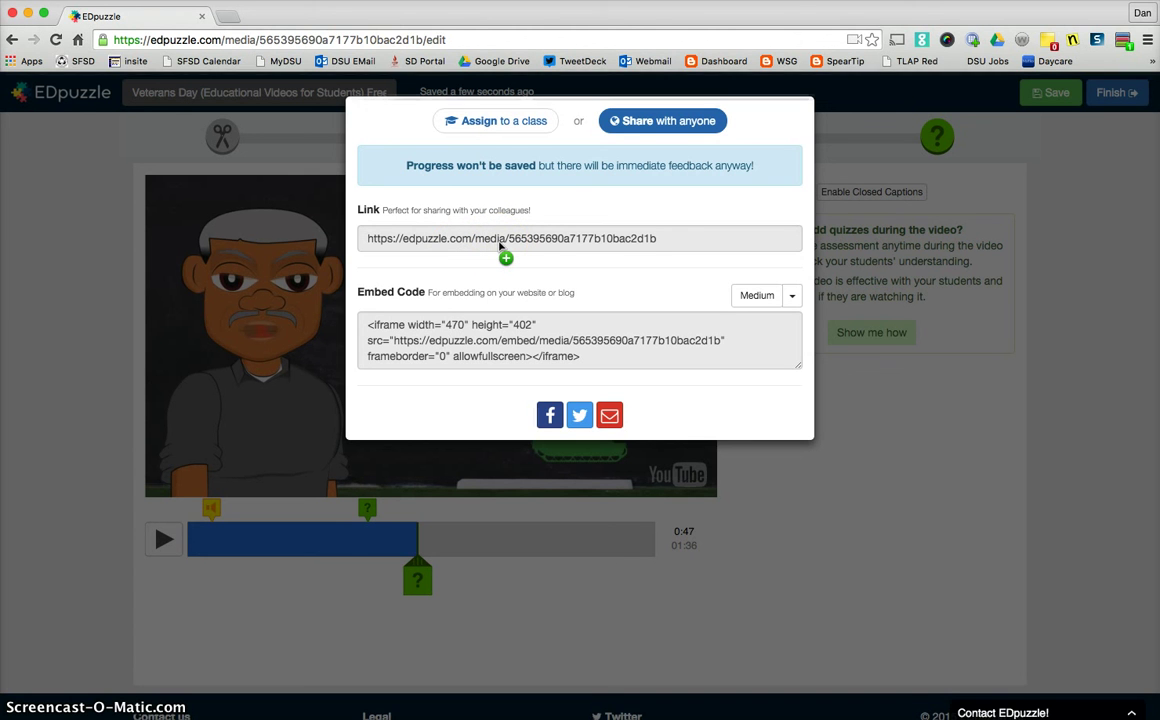
left_click(518, 120)
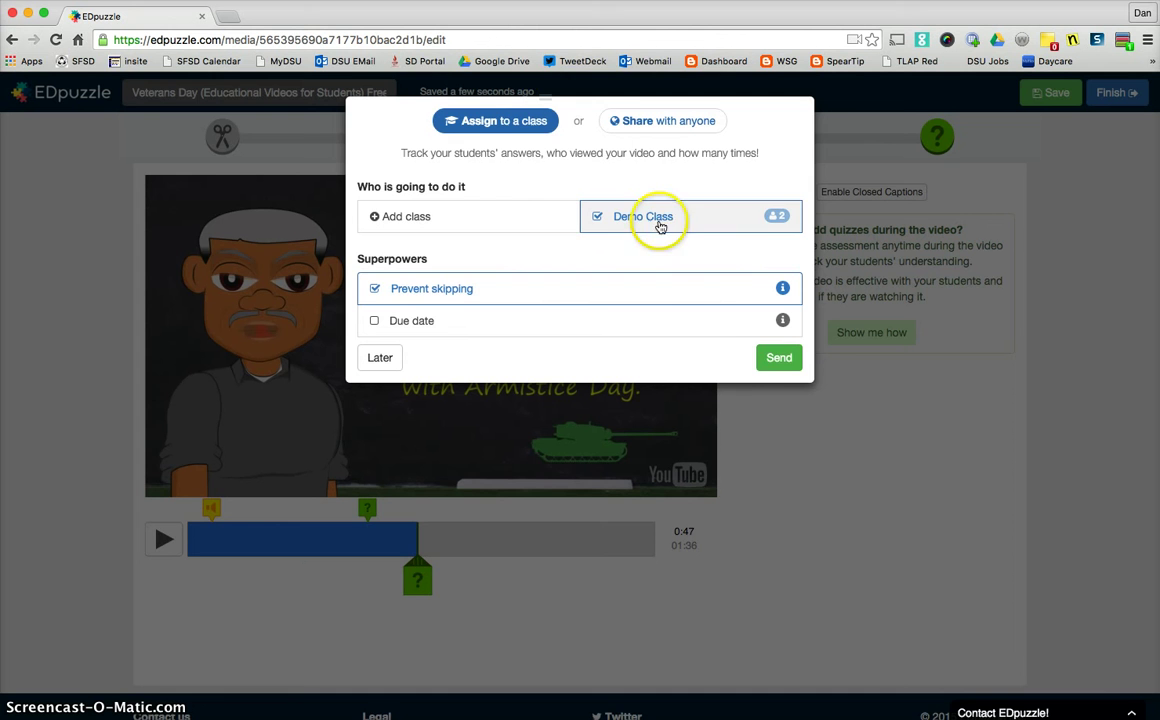
left_click(776, 355)
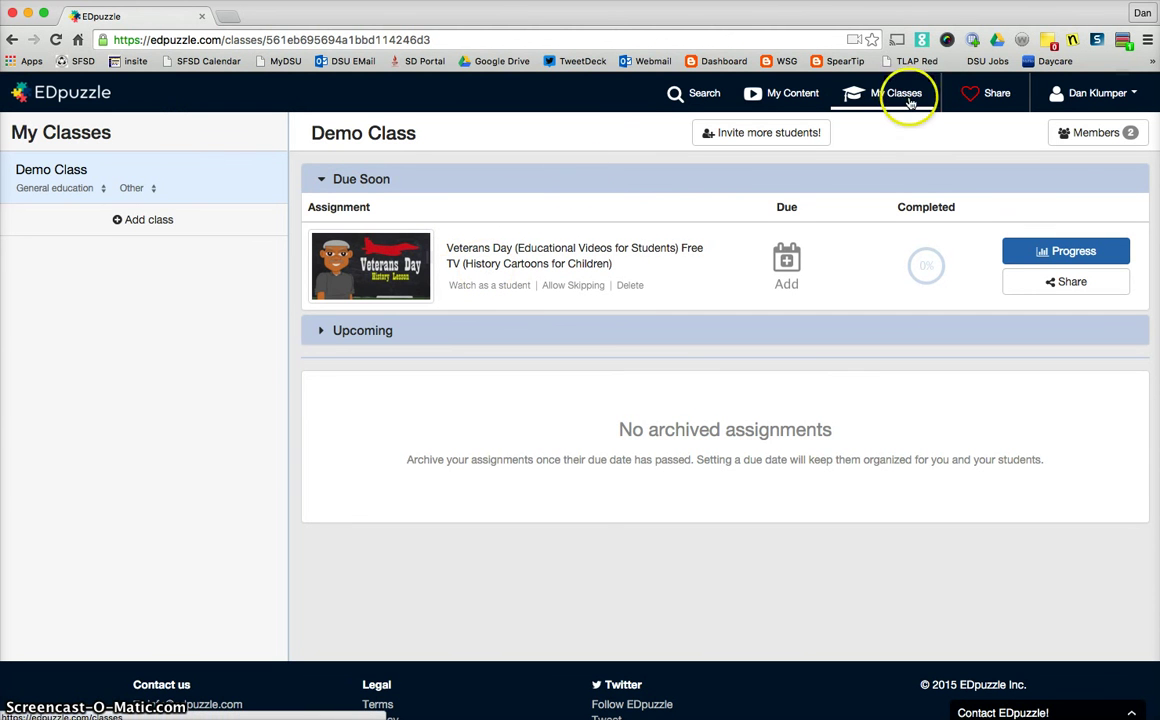
- Review the Veterans Day assignment's progress by student and by question, and return to the class page
left_click(875, 105)
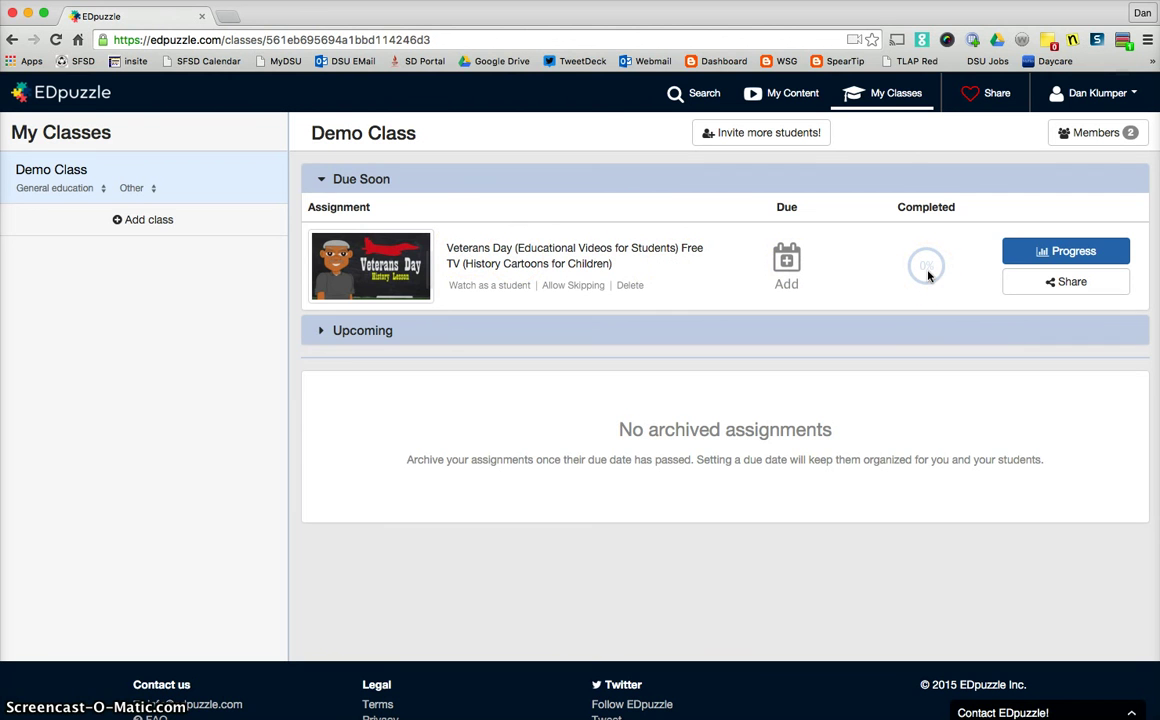
left_click(1052, 258)
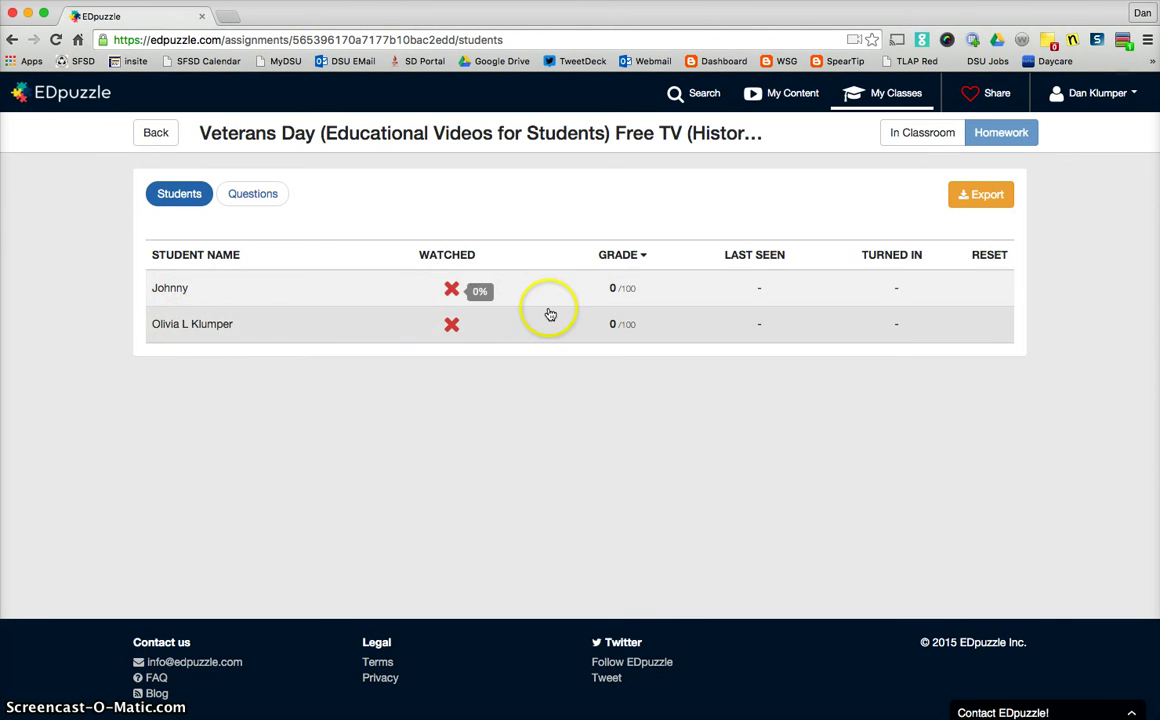
left_click(258, 195)
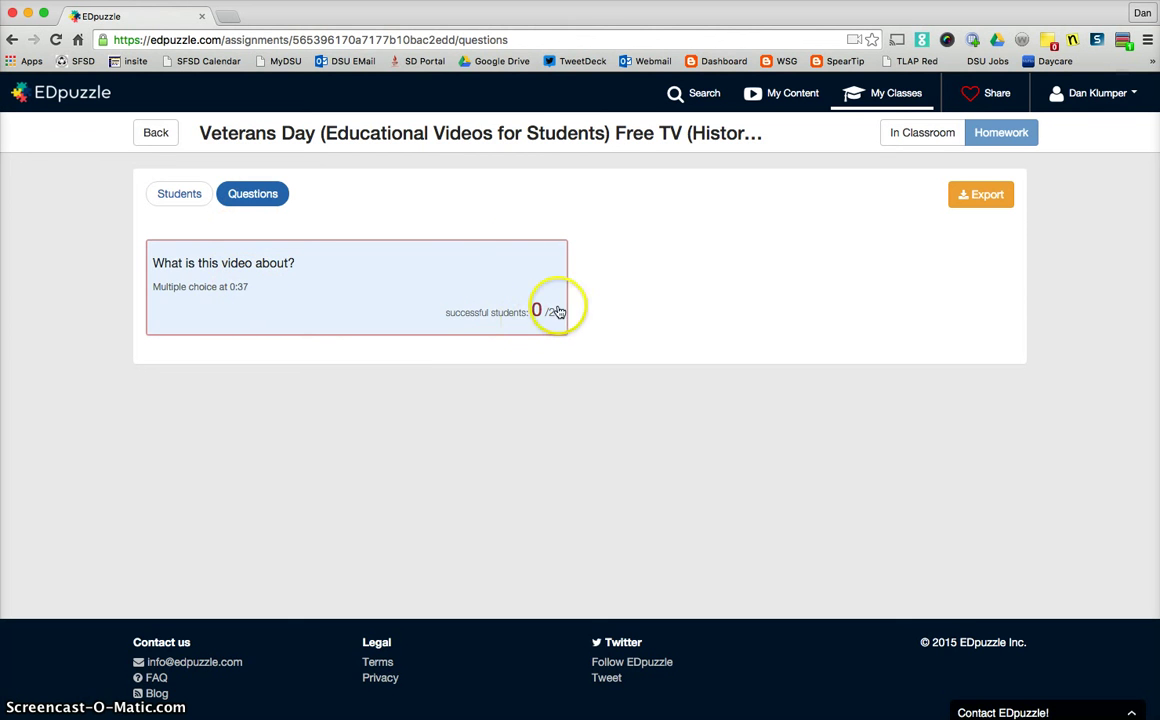
left_click(176, 197)
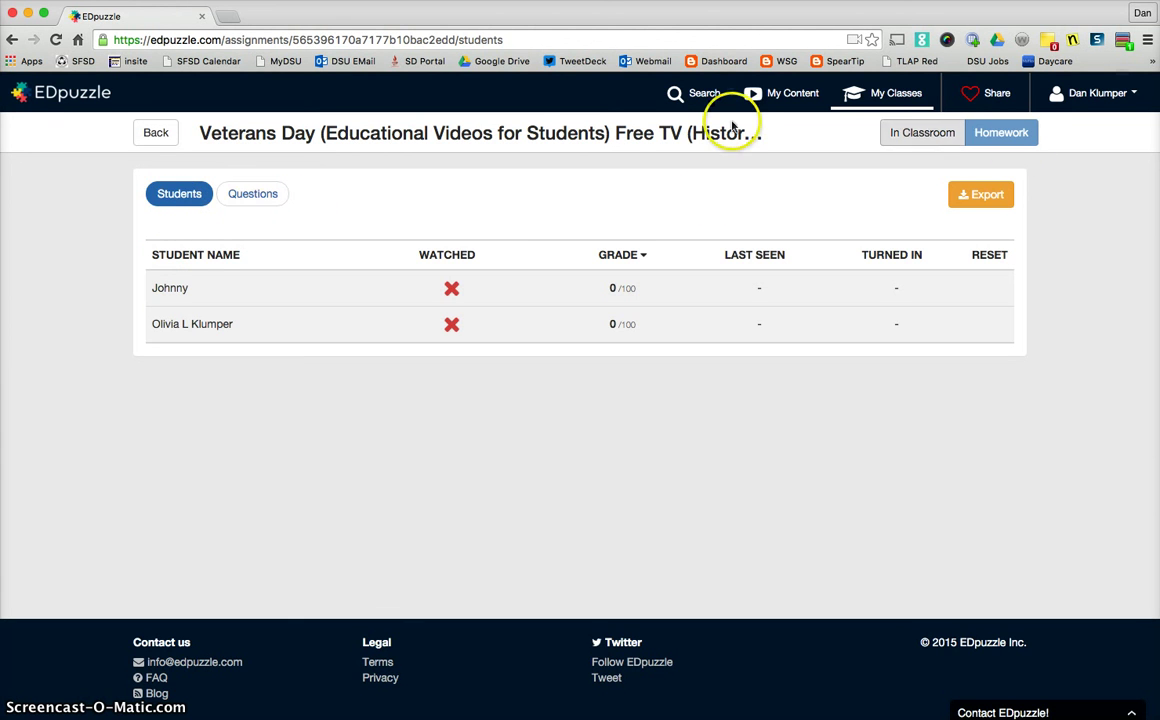
left_click(156, 134)
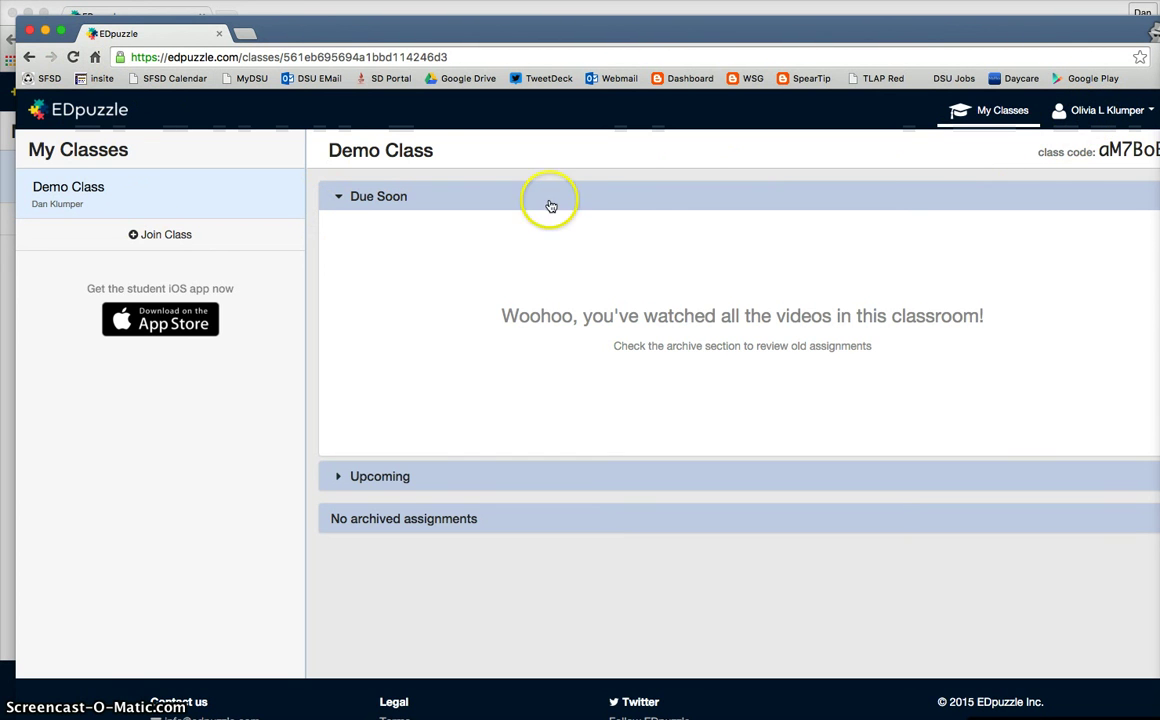
- Refresh the class list in the student's account and start the Veterans Day assignment
left_click(1003, 113)
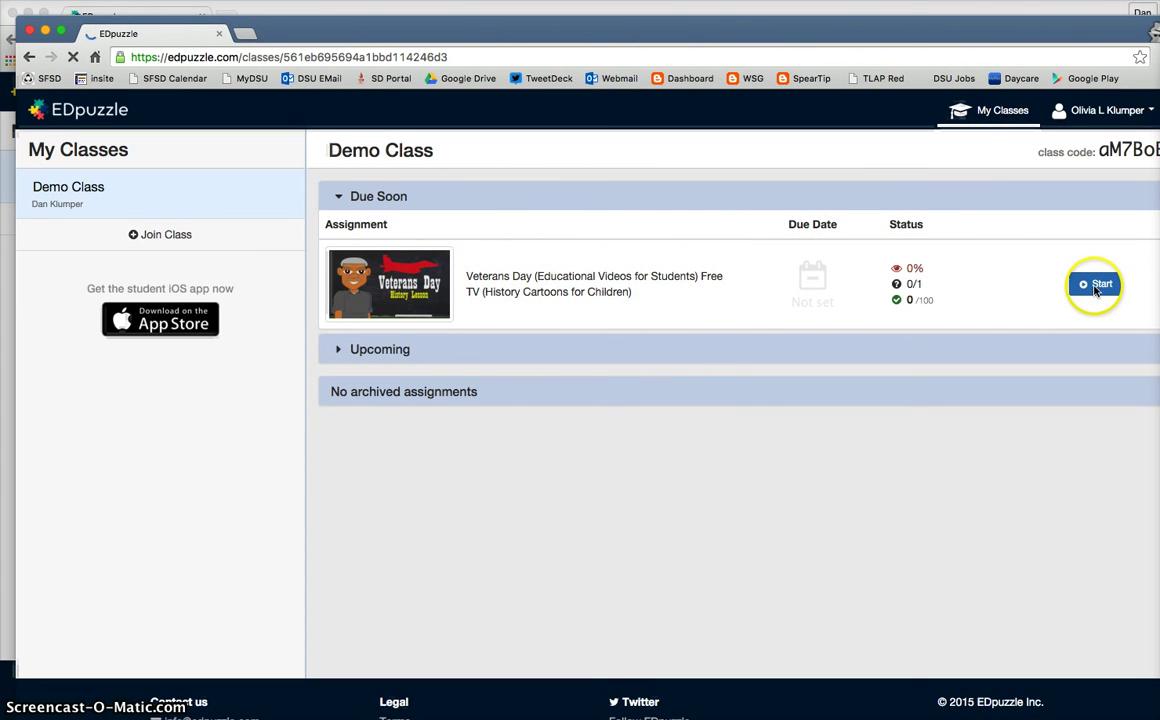
left_click(1097, 285)
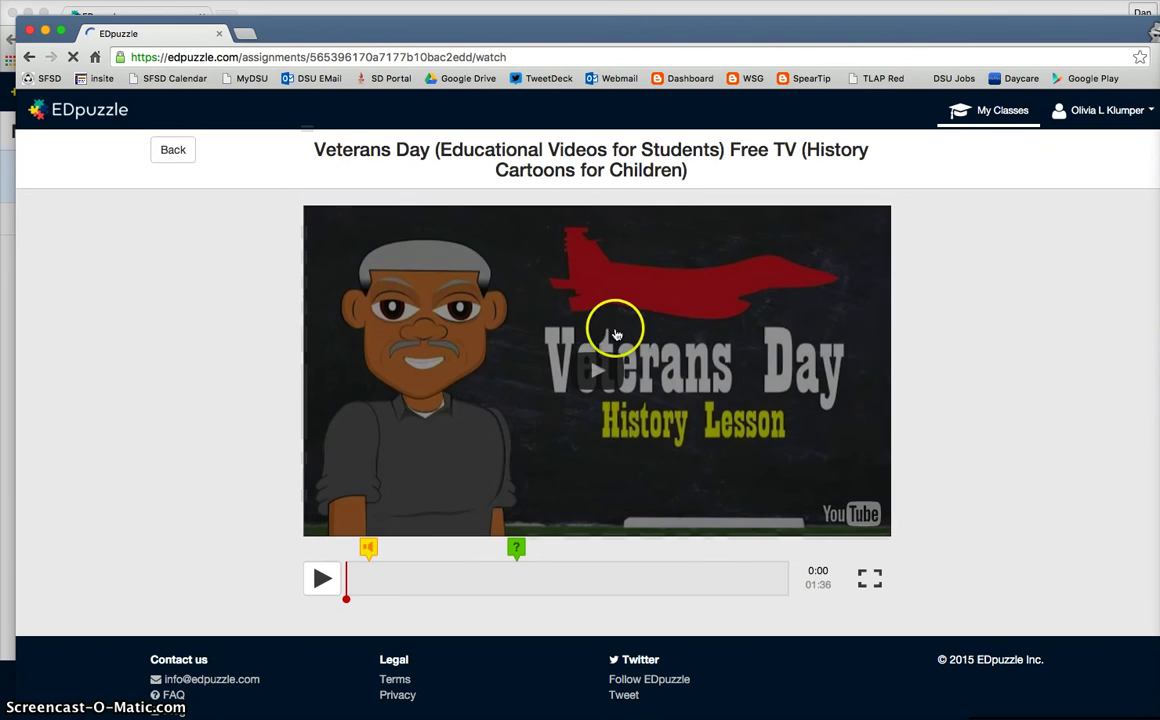
- Play the Veterans Day video as the student, trying to skip ahead on its timeline, and watch up to the quiz question
left_click(328, 578)
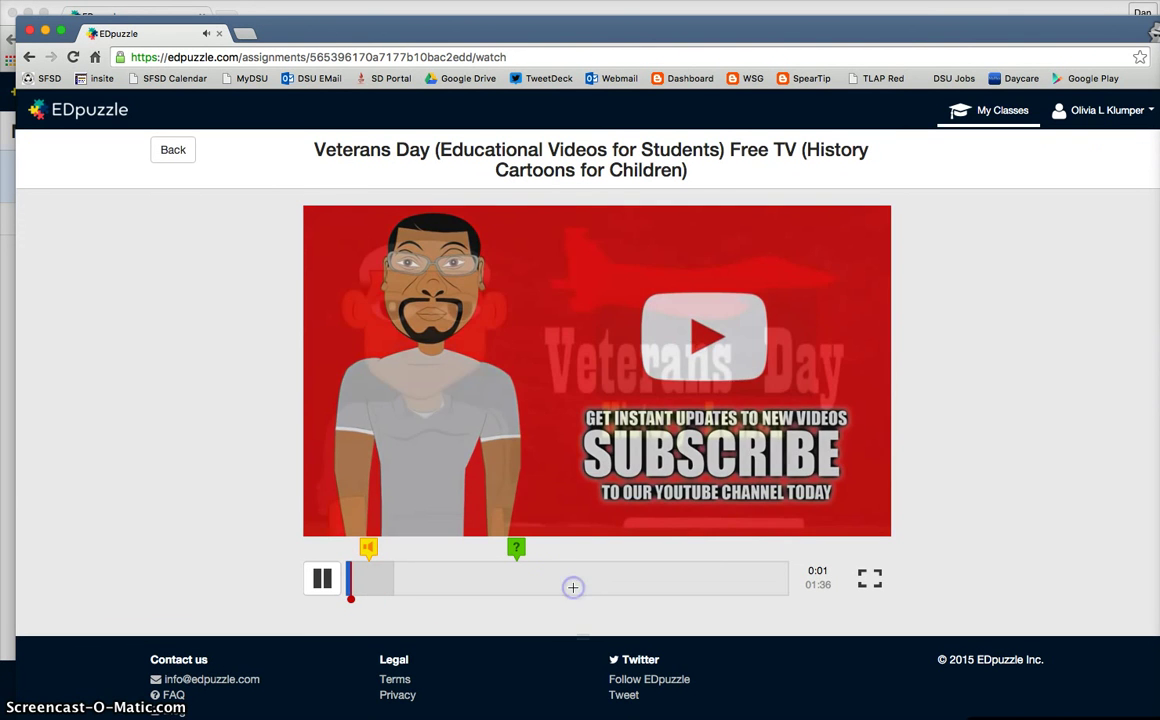
left_click(461, 578)
left_click(532, 586)
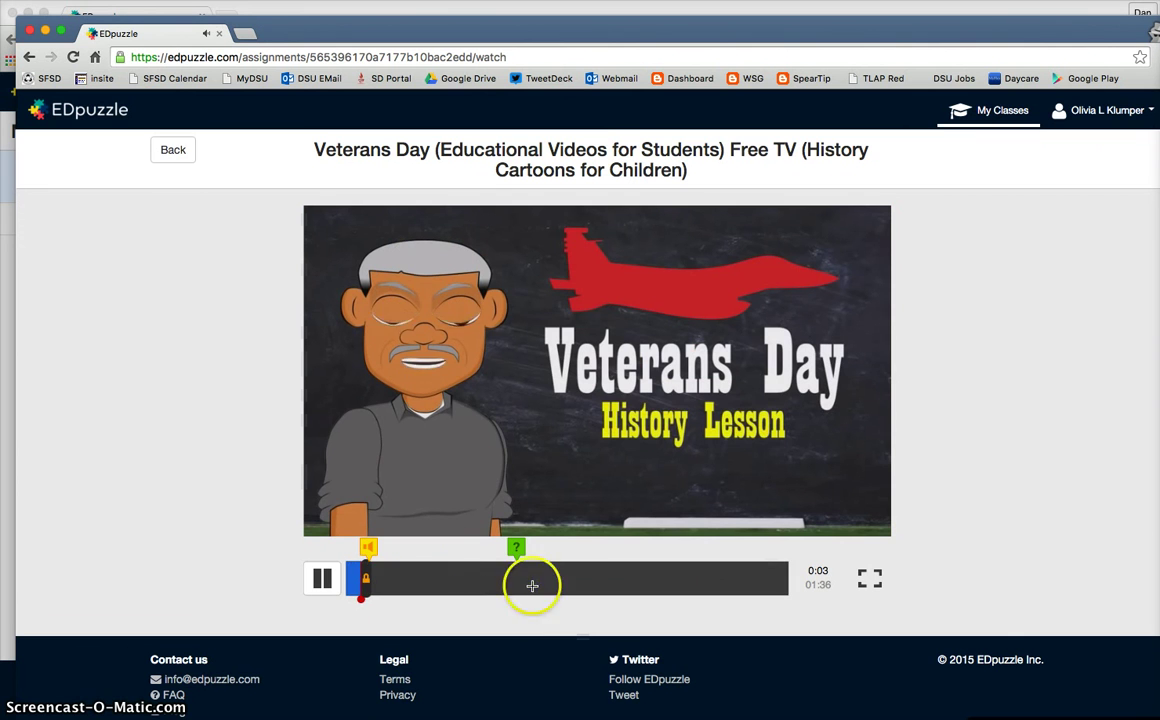
left_click(590, 576)
left_click(520, 579)
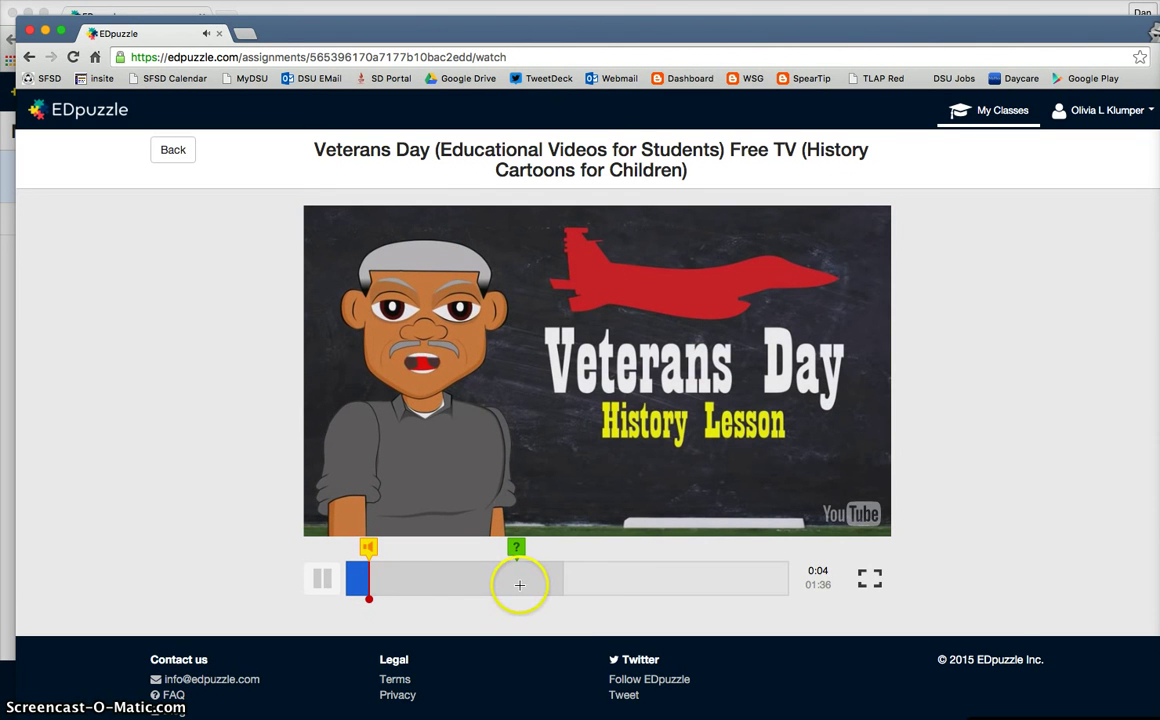
left_click(494, 582)
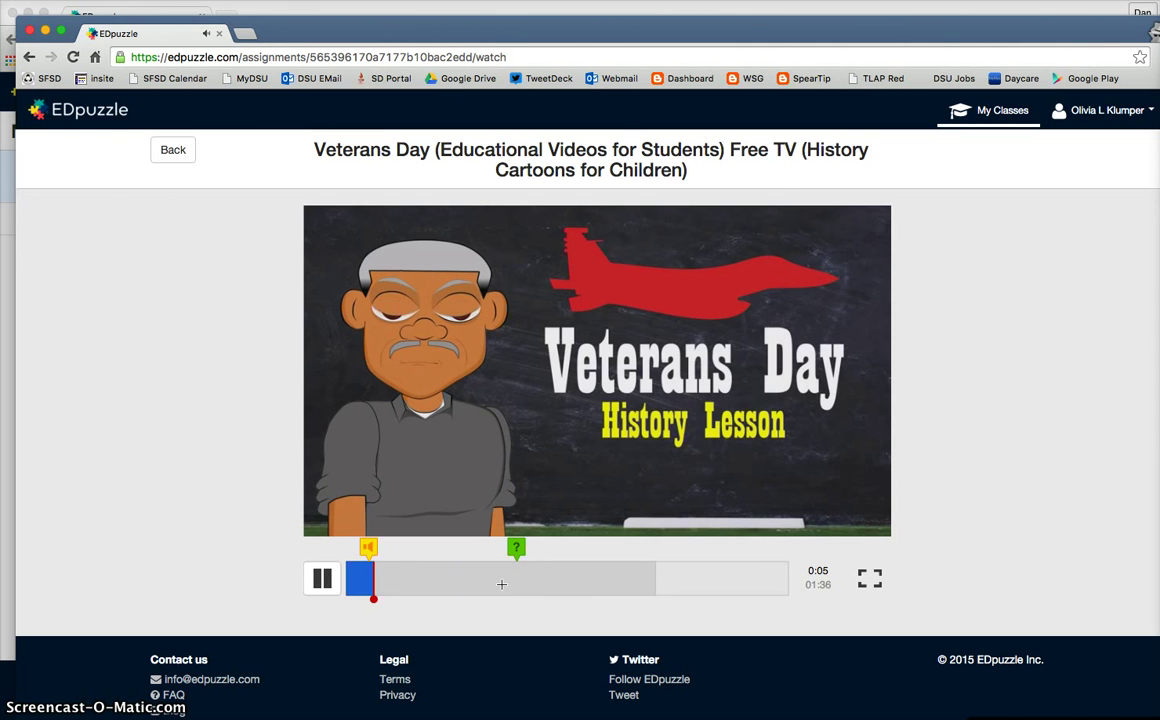
left_click(598, 581)
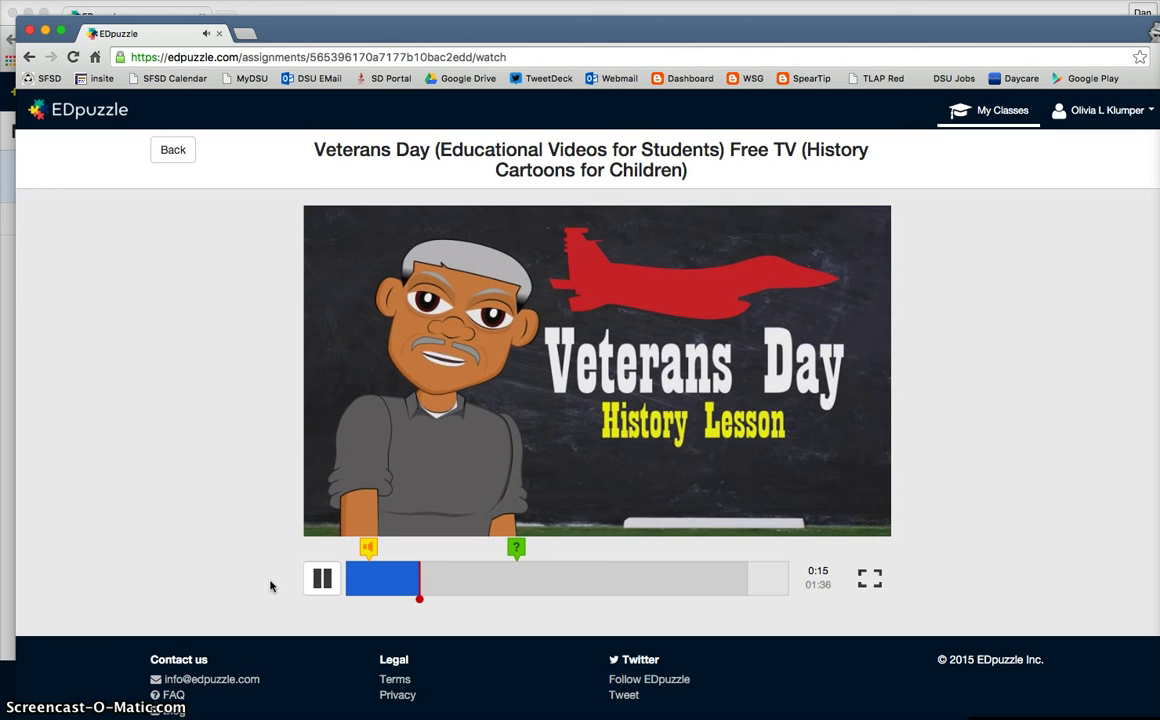
left_click(444, 578)
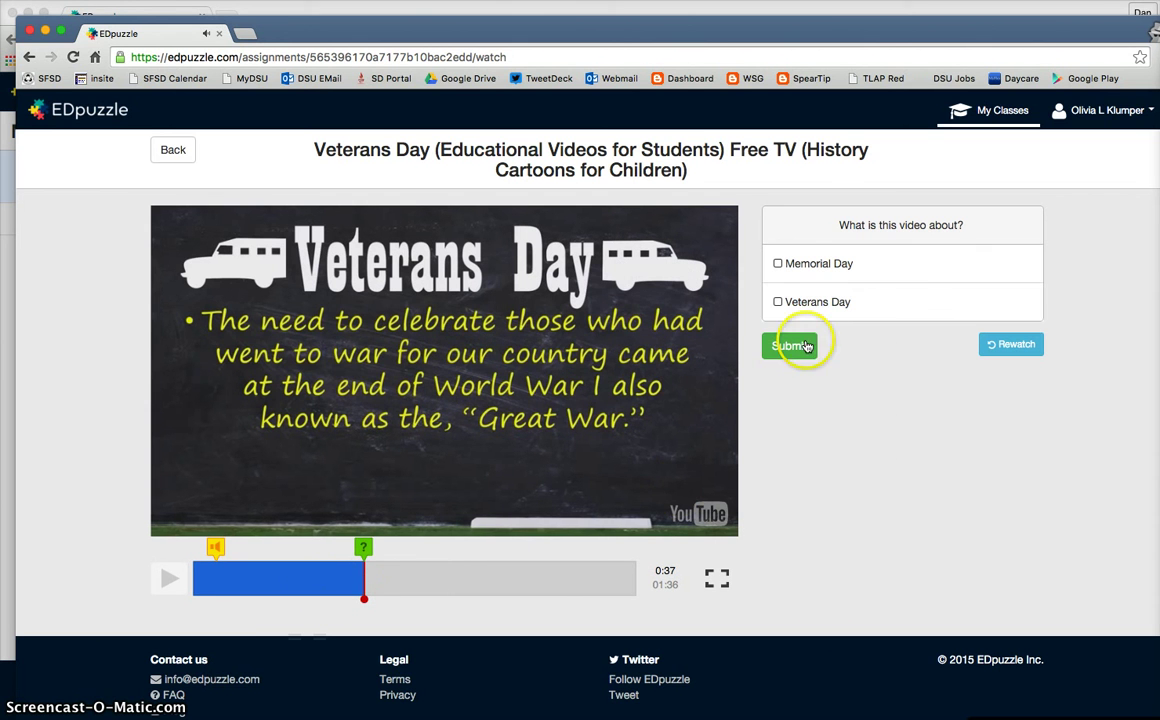
- Answer the quiz question with "Veterans Day", submit it, continue the video and pause it
left_click(778, 303)
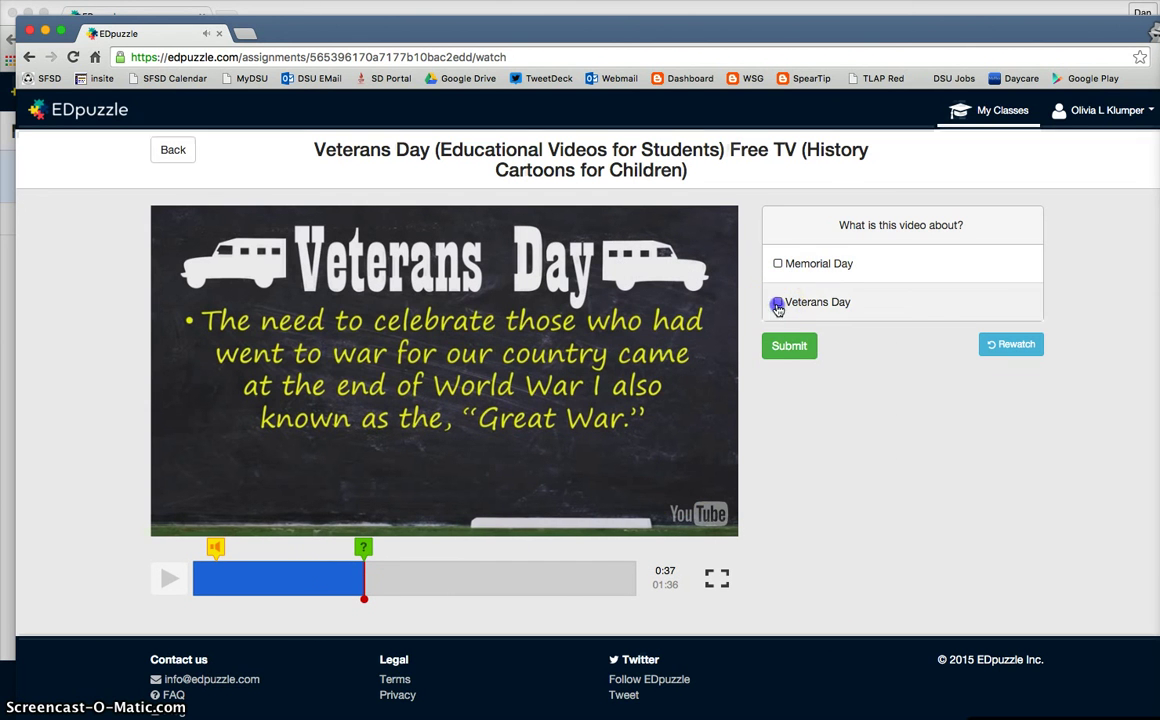
left_click(785, 346)
left_click(805, 349)
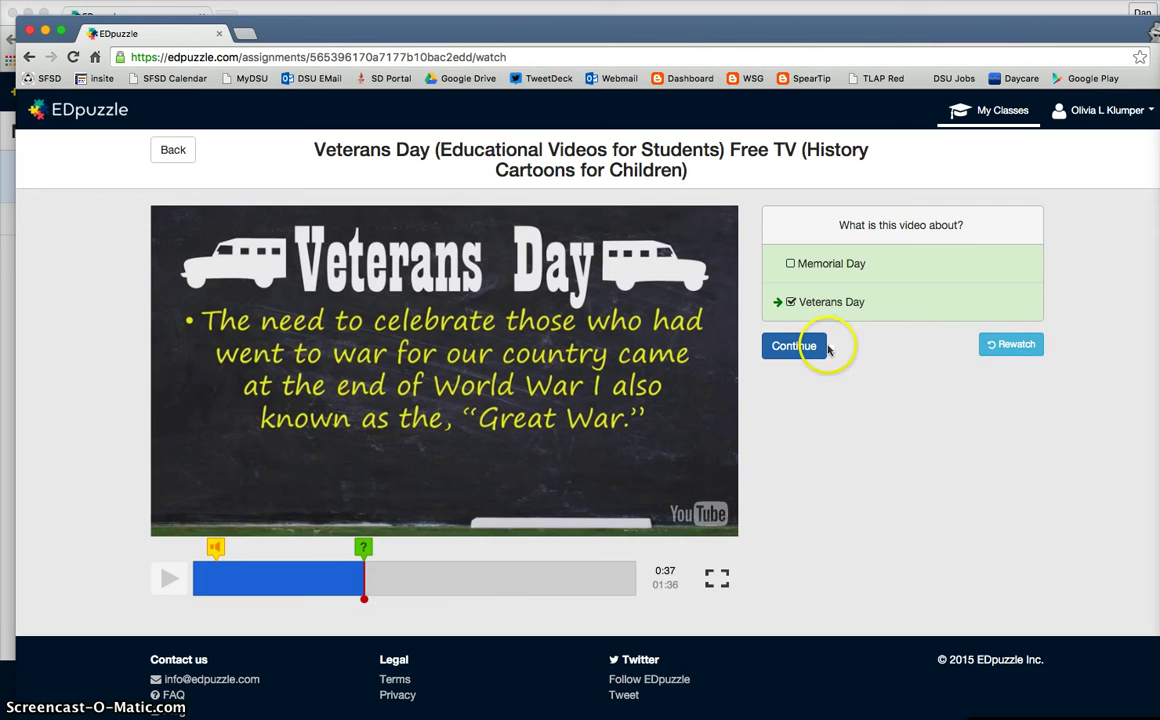
left_click(320, 579)
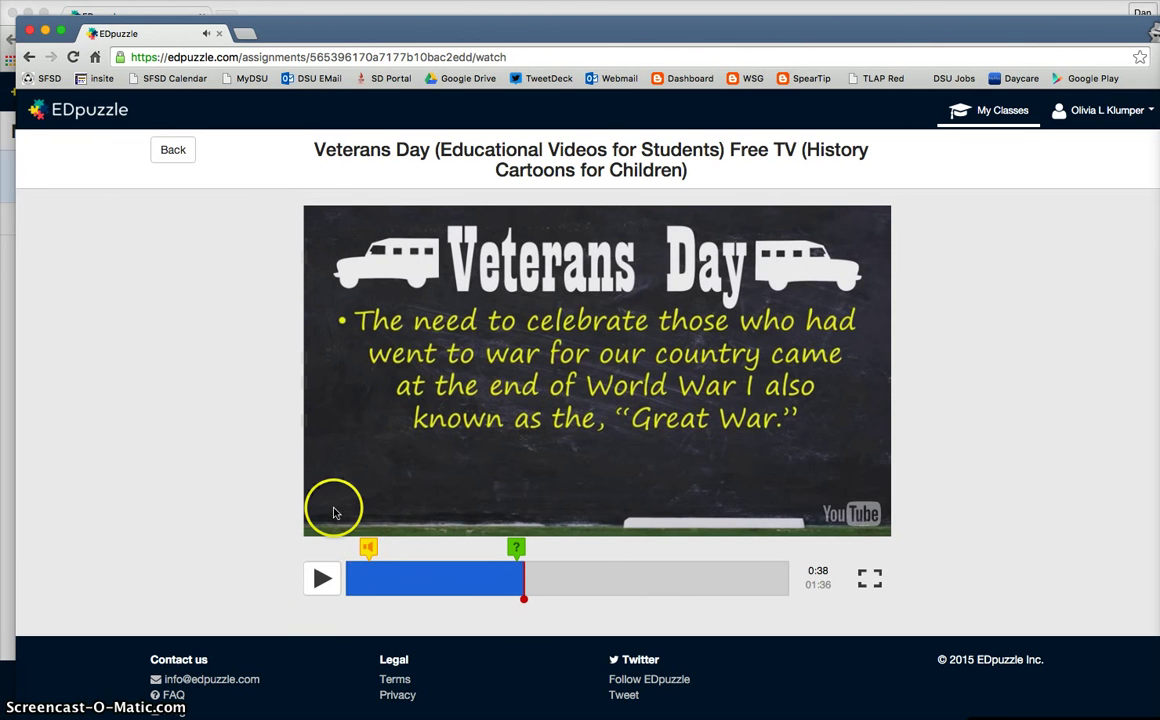
- In the teacher's account, review the student's Veterans Day progress, including watched percentage and answer comments, and return to the student list
left_click(258, 13)
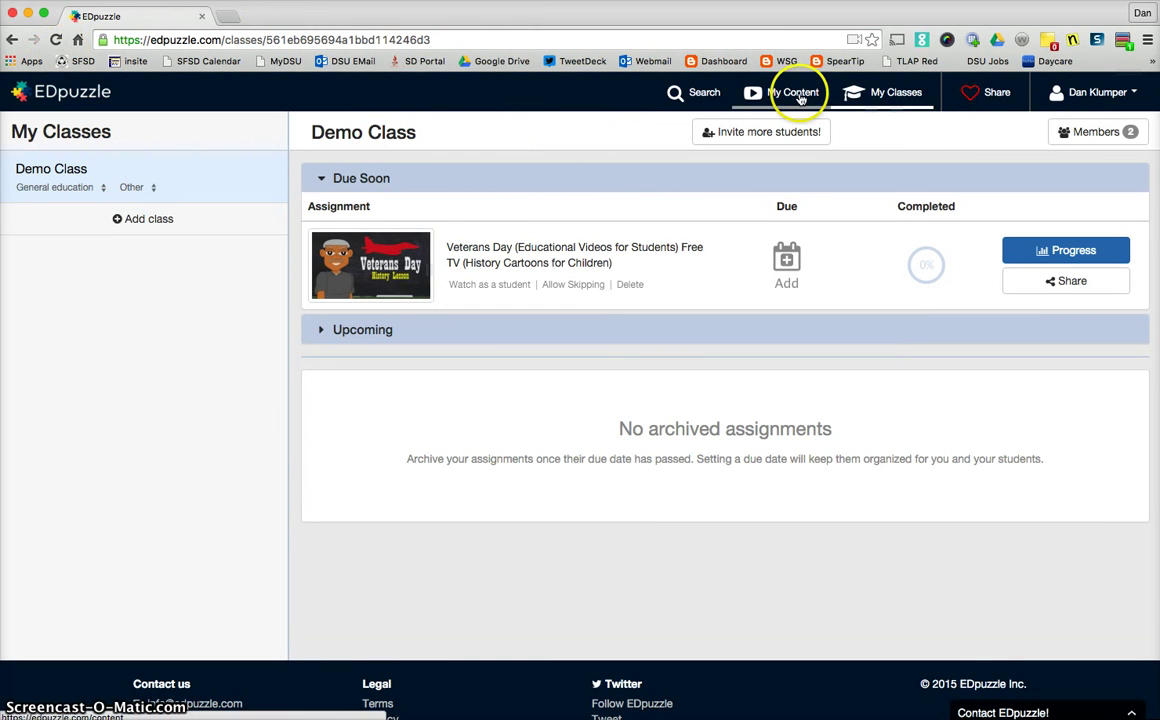
left_click(1040, 250)
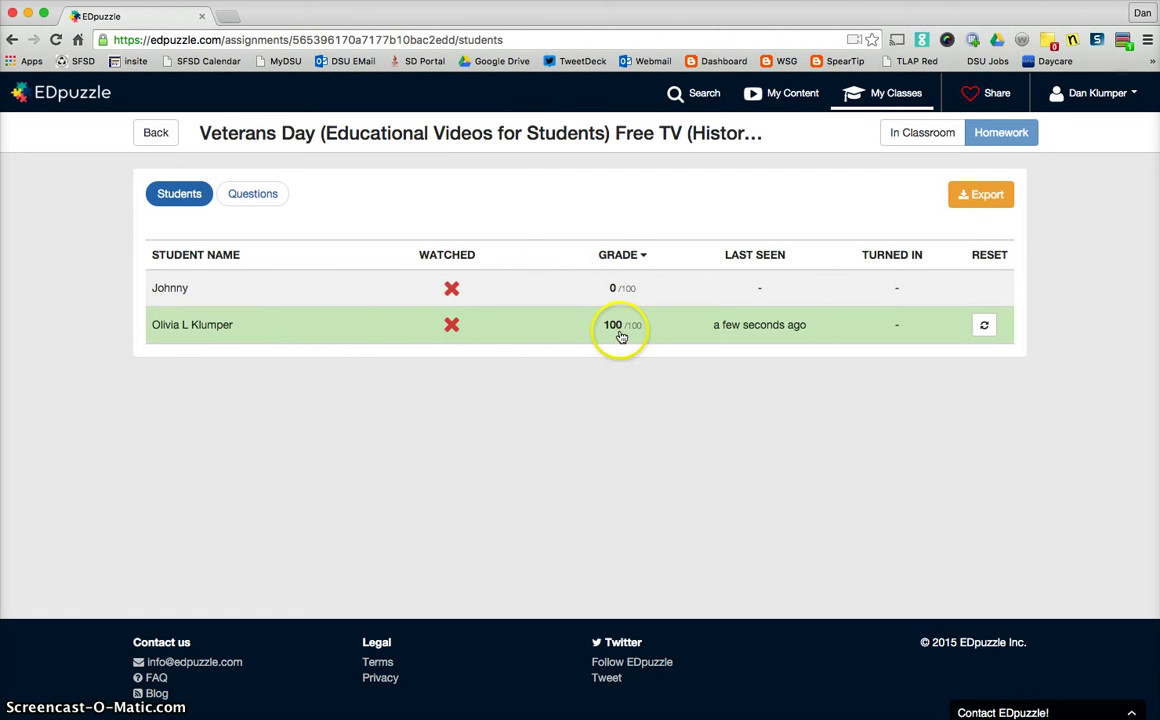
mouse_move(449, 331)
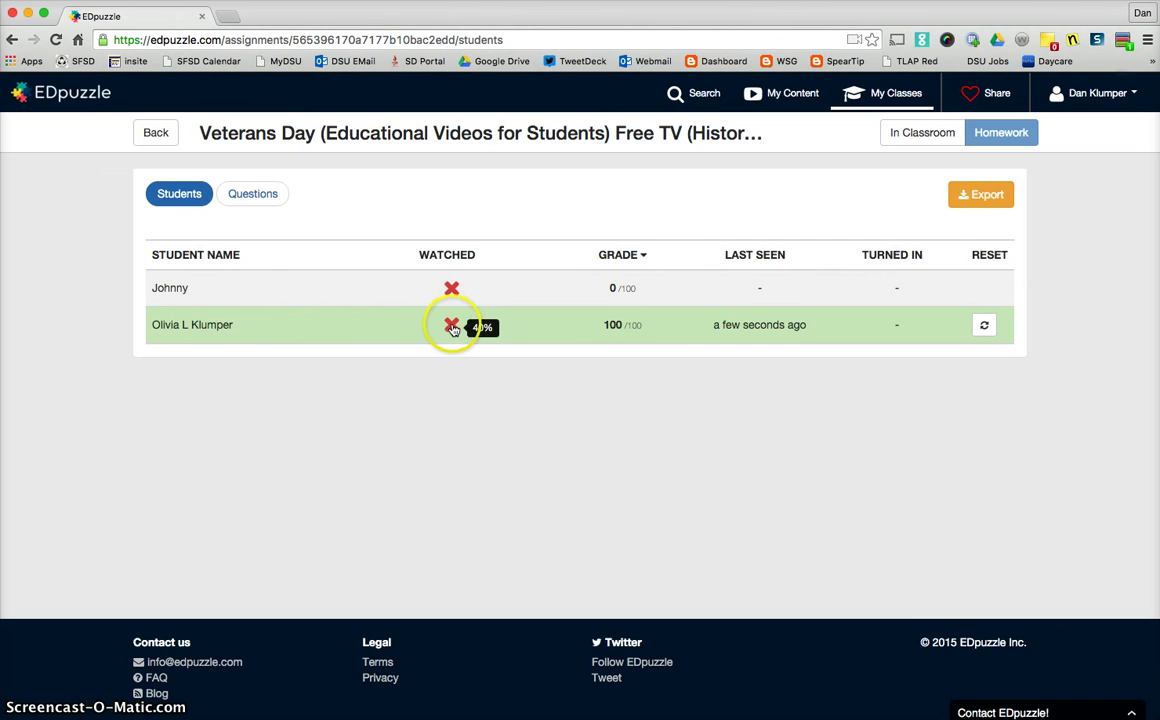
left_click(420, 326)
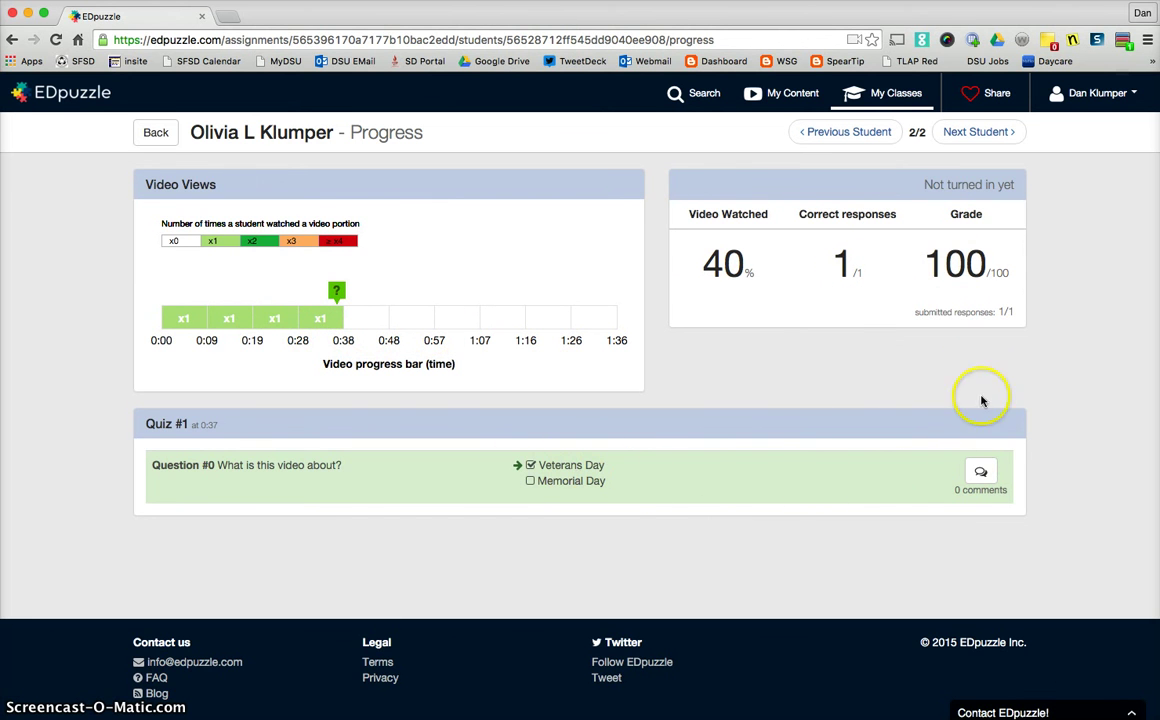
left_click(982, 474)
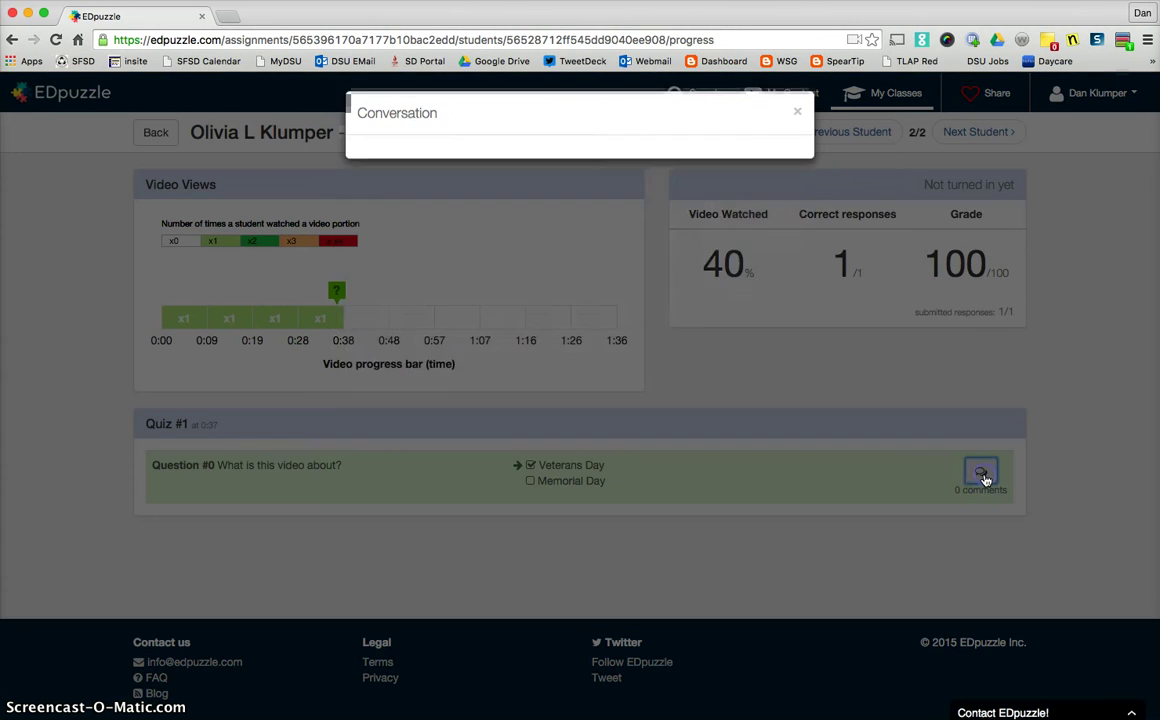
left_click(797, 117)
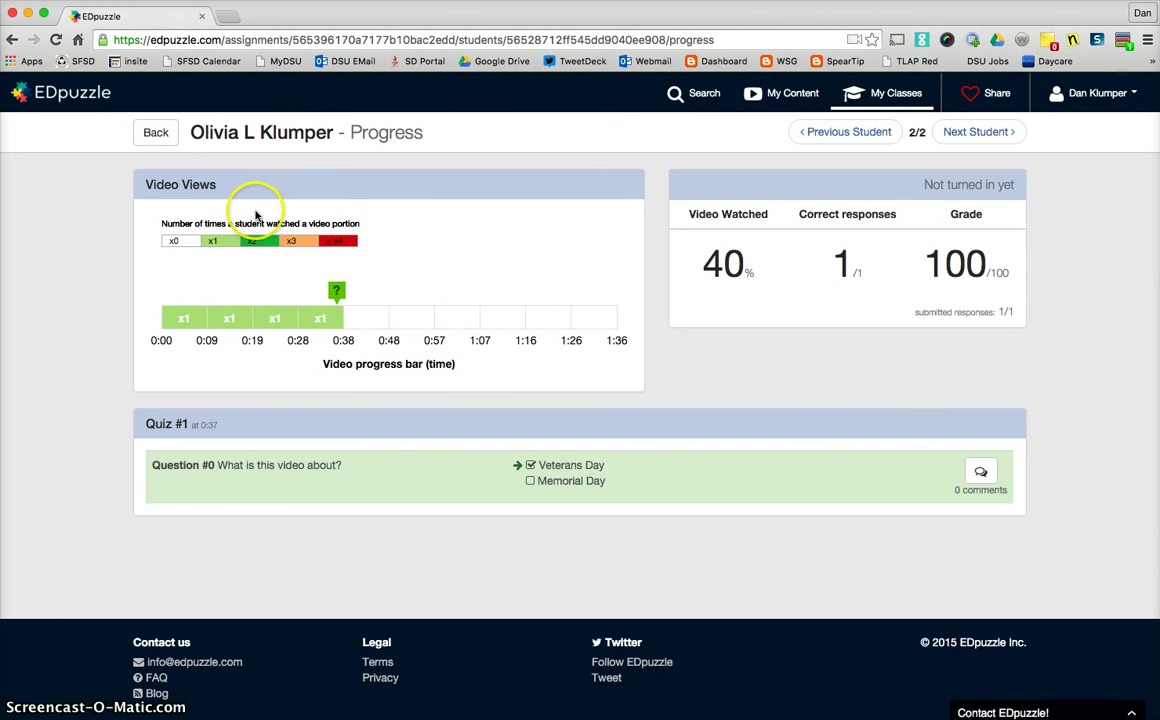
left_click(160, 132)
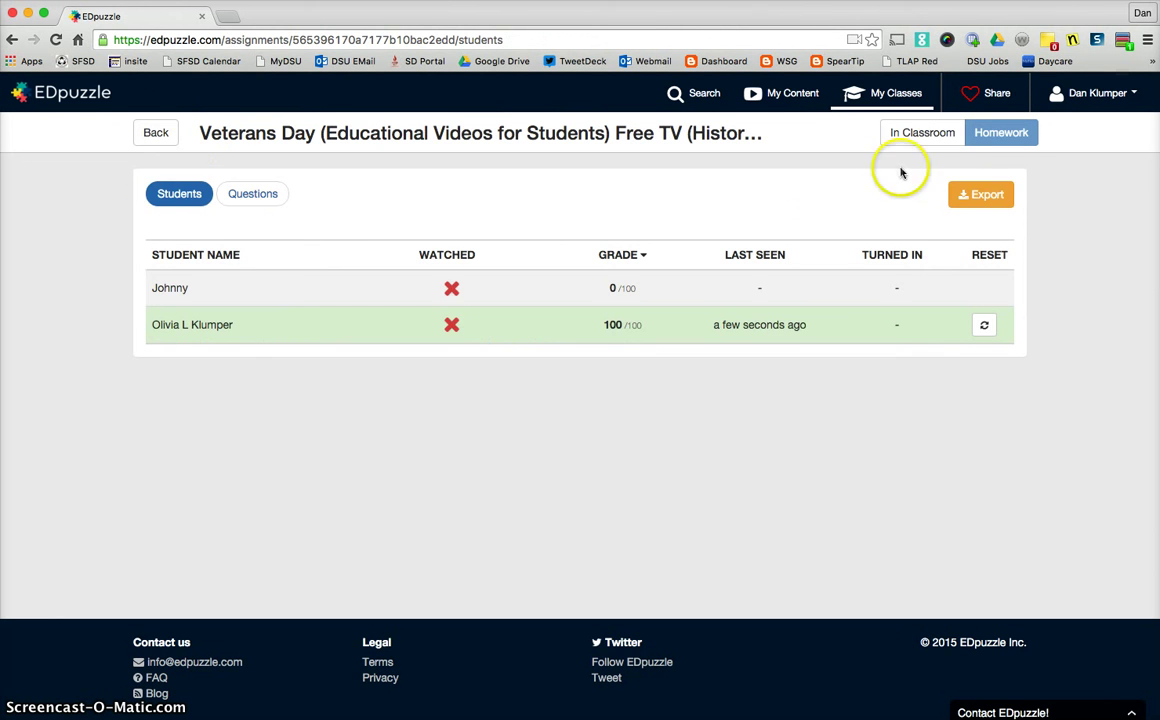
- Create a new students project with the subject "Ancient Egypt"
left_click(783, 96)
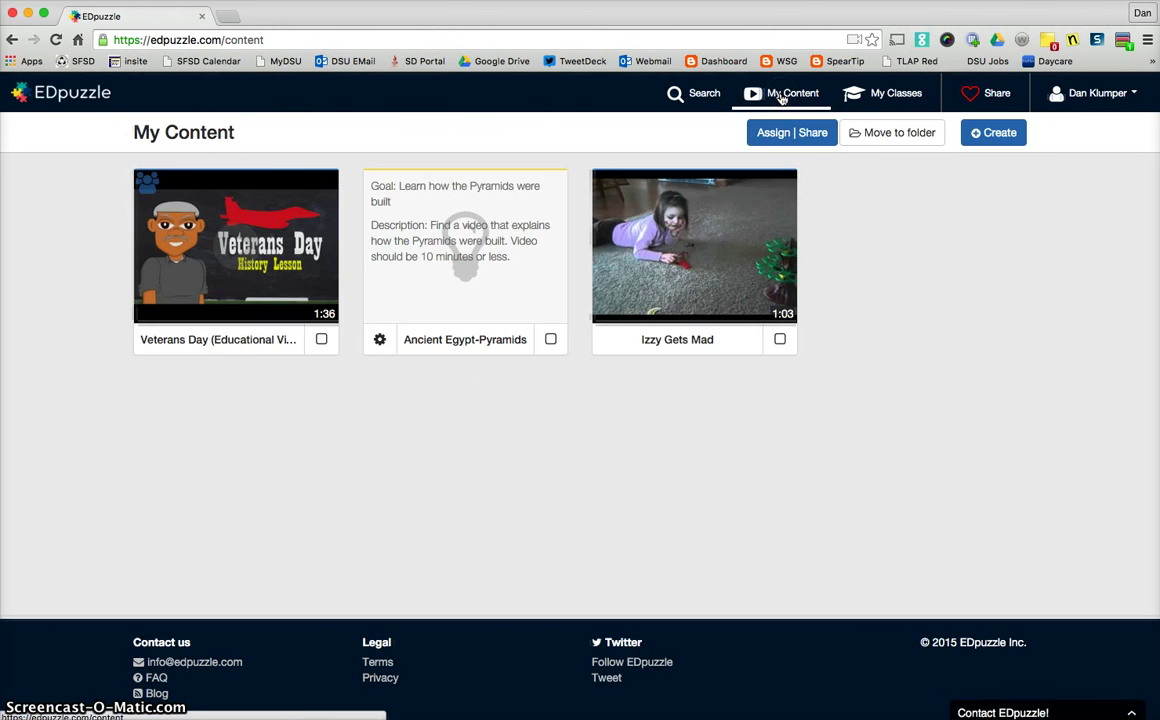
left_click(1009, 137)
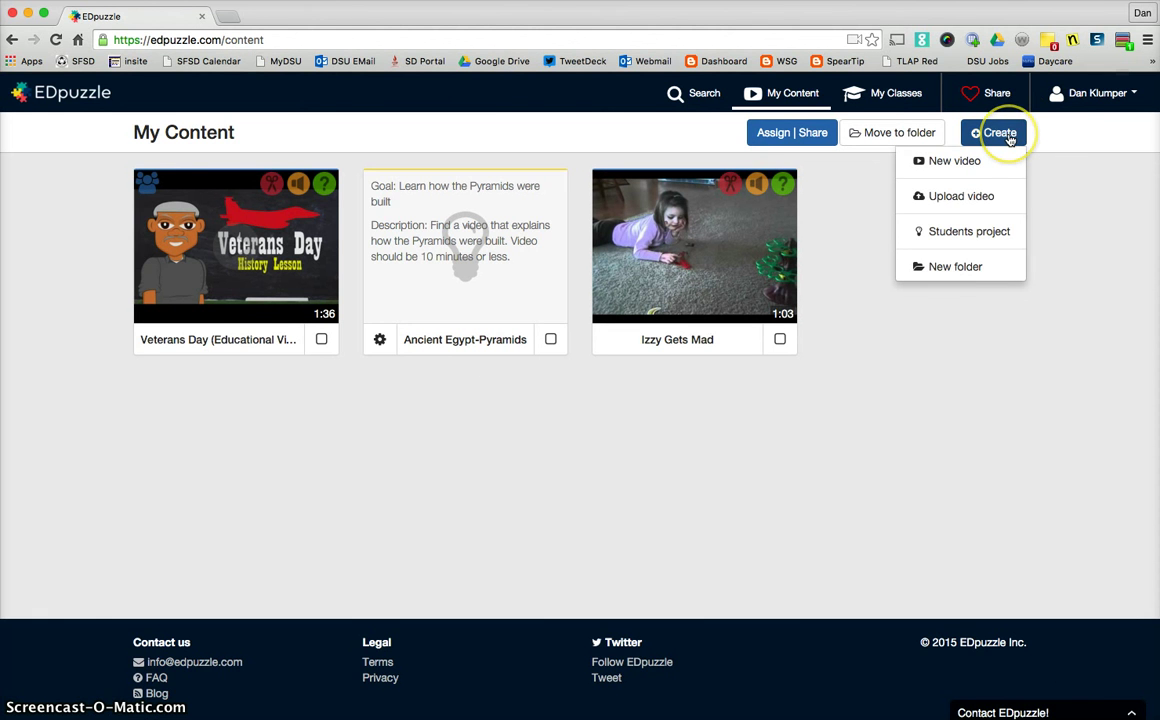
left_click(990, 230)
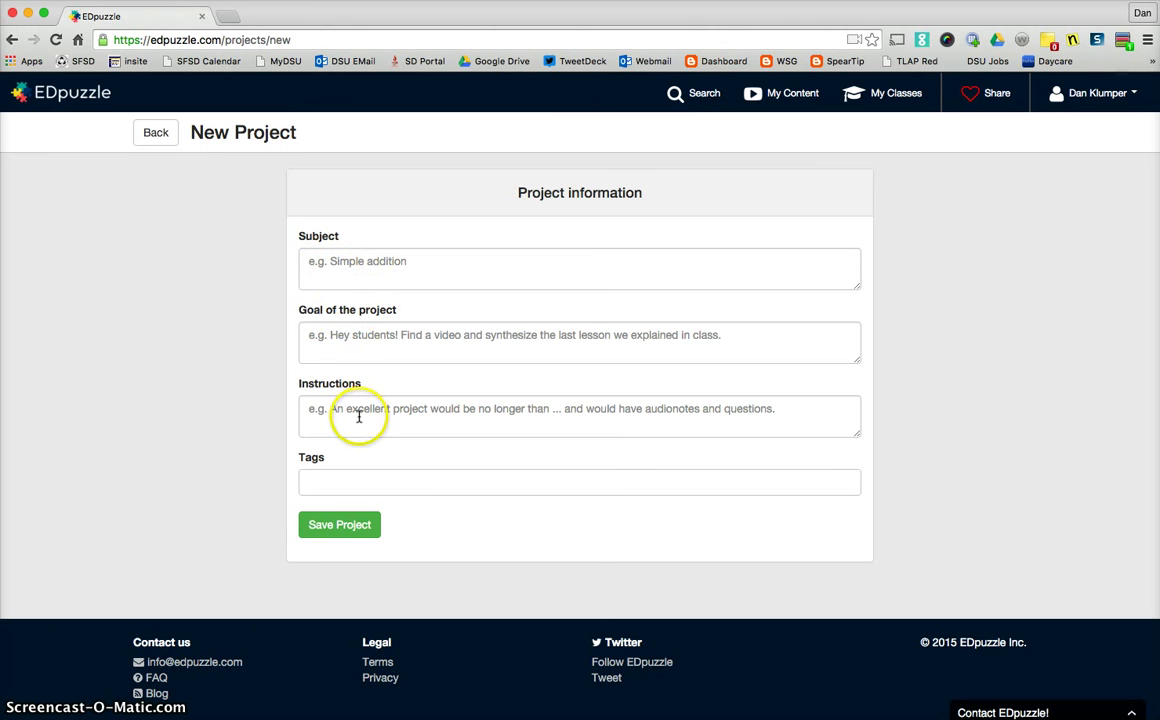
left_click(351, 270)
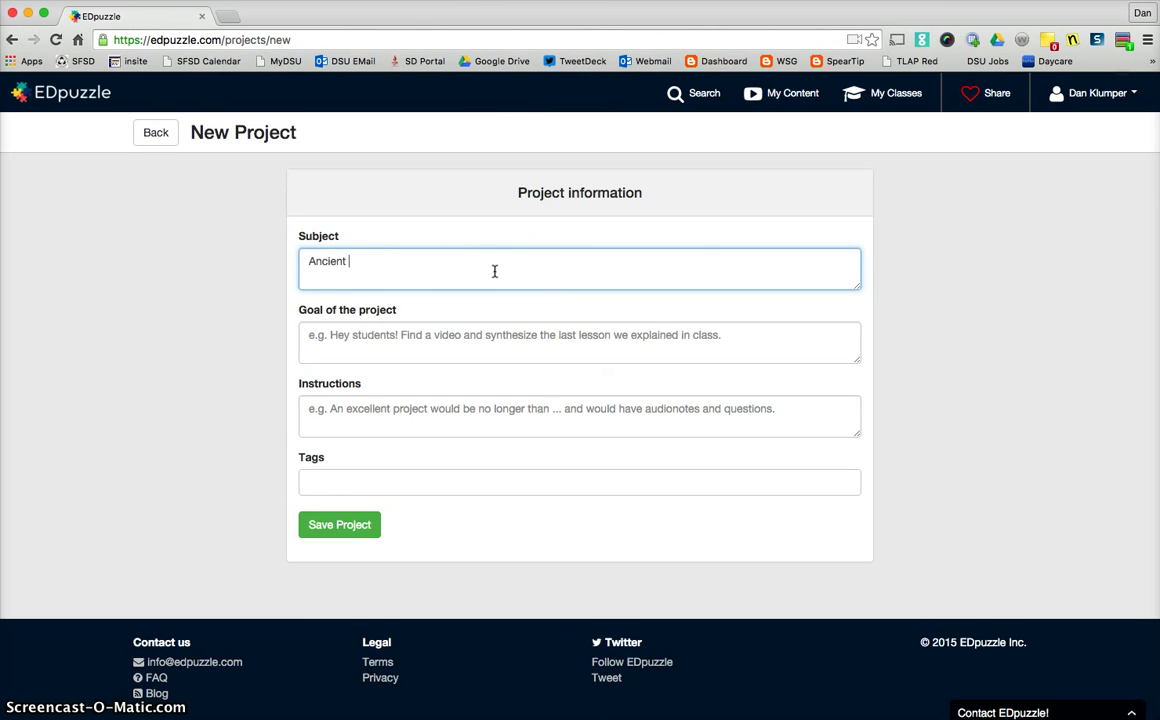
type("Ancient Egypt")
key("Tab")
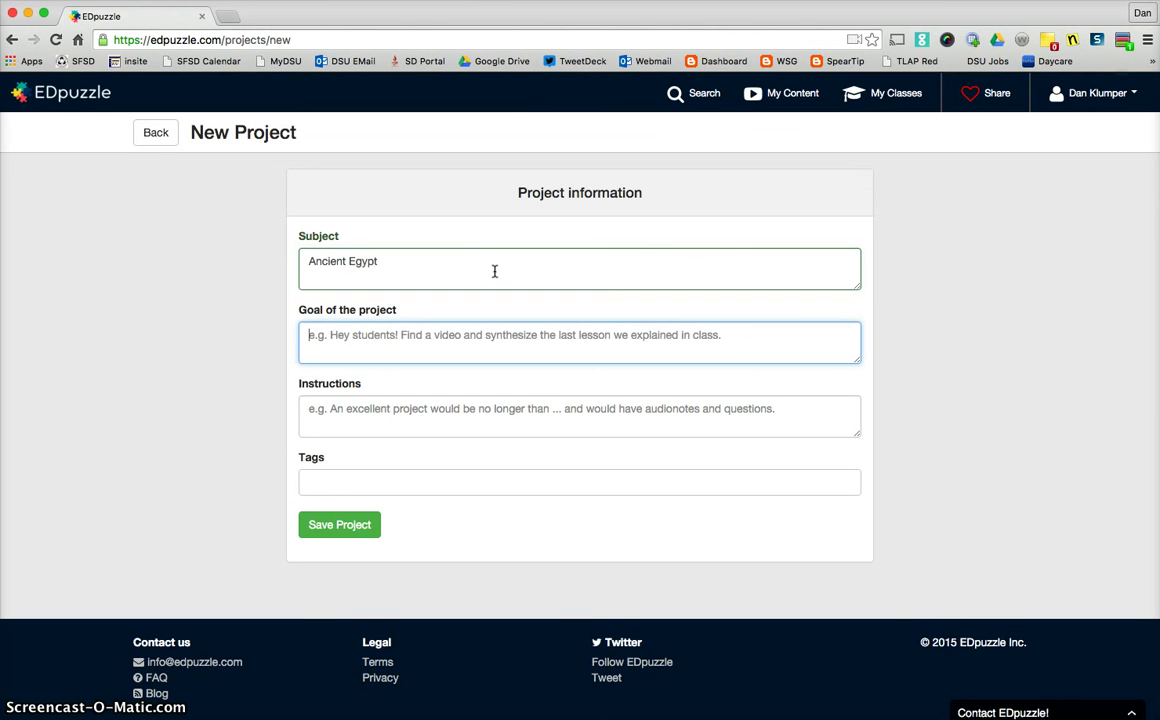
- Enter "Learn about the Nile River" as the goal of the project
type("Le")
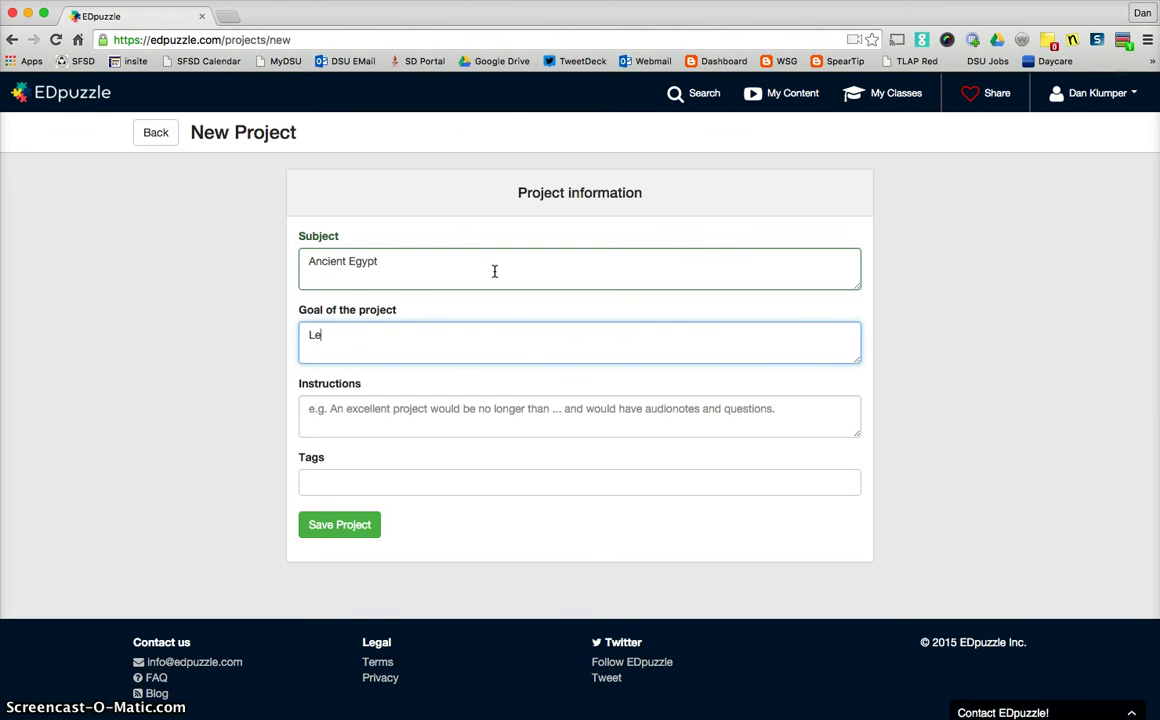
type("anr a")
key("BackSpace")
key("BackSpace")
key("BackSpace")
key("BackSpace")
type("rn a")
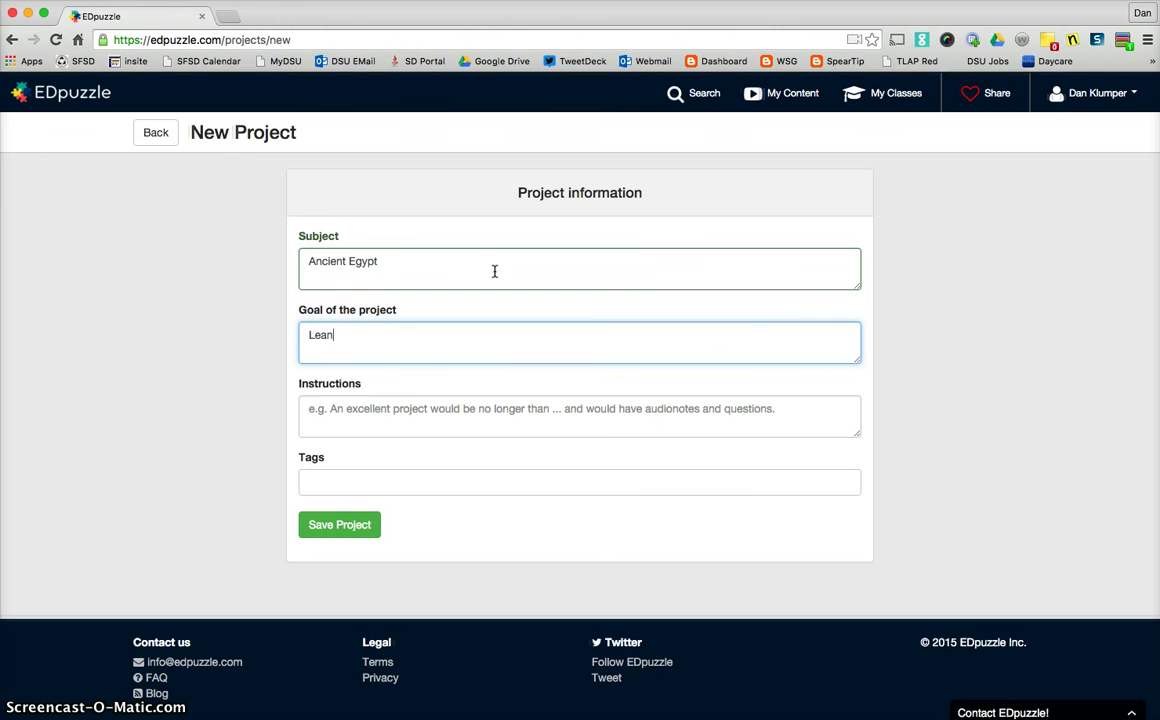
type("bout the Nile Ri")
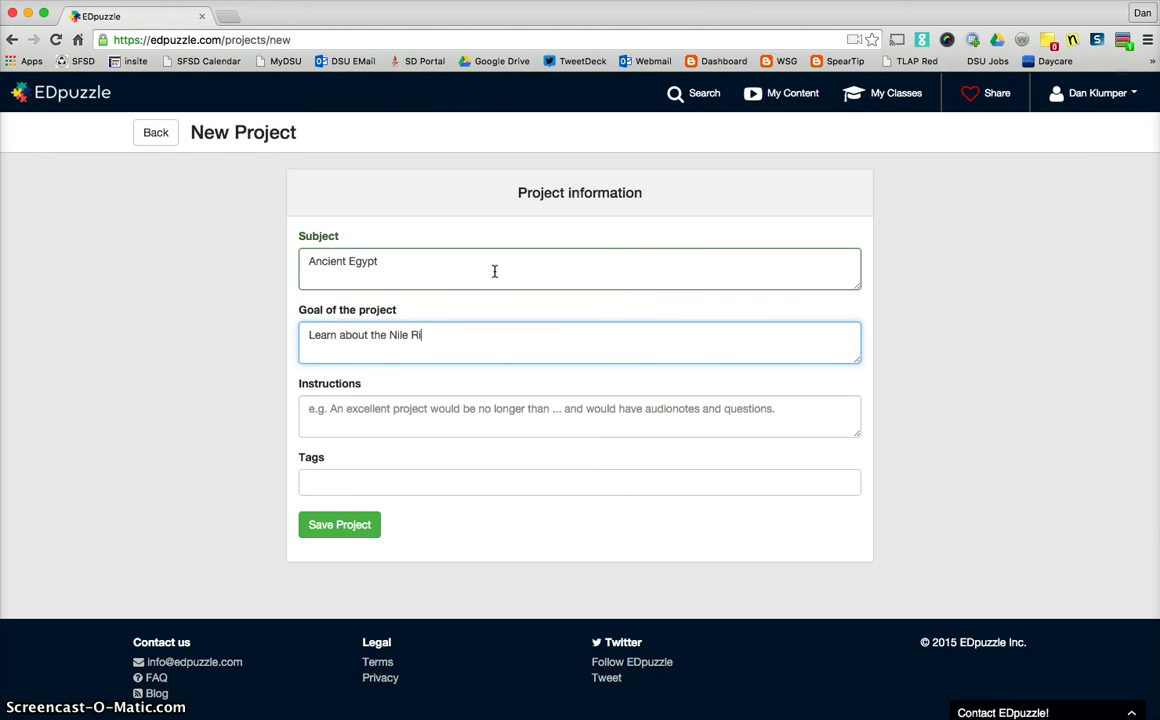
type("ver")
- Add the instructions "Find a video that explains the Nile river." and save the project
key("Tab")
type("F")
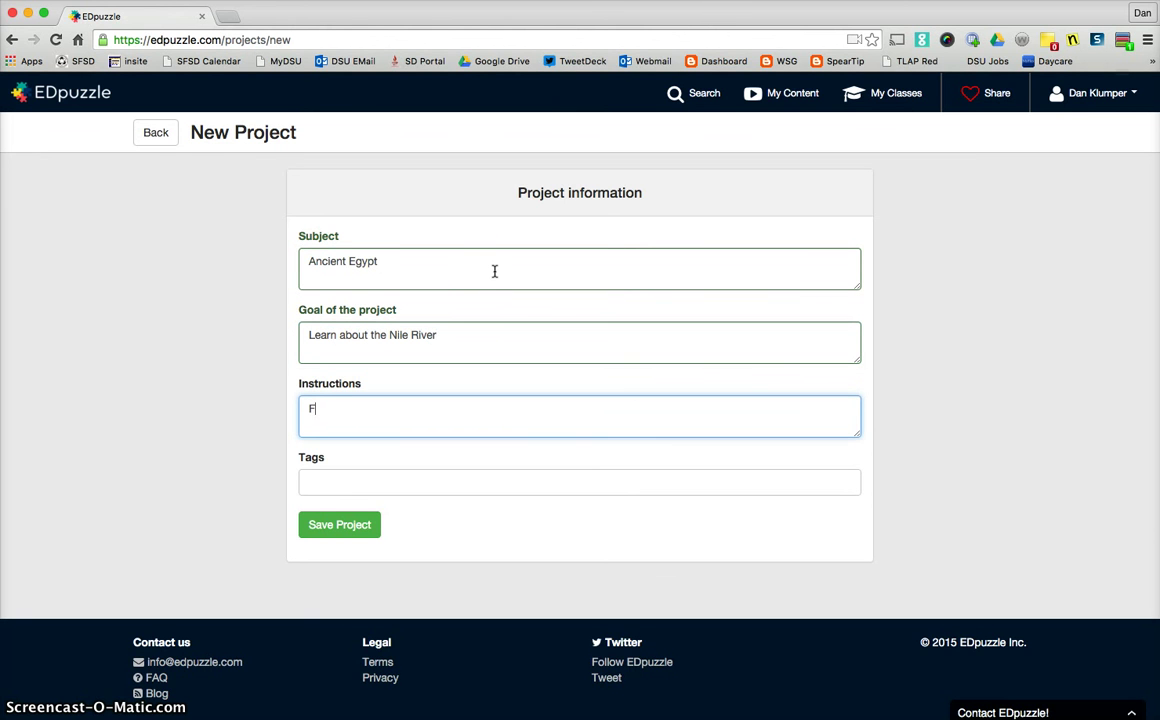
type("ind a video that explains the Nile river.")
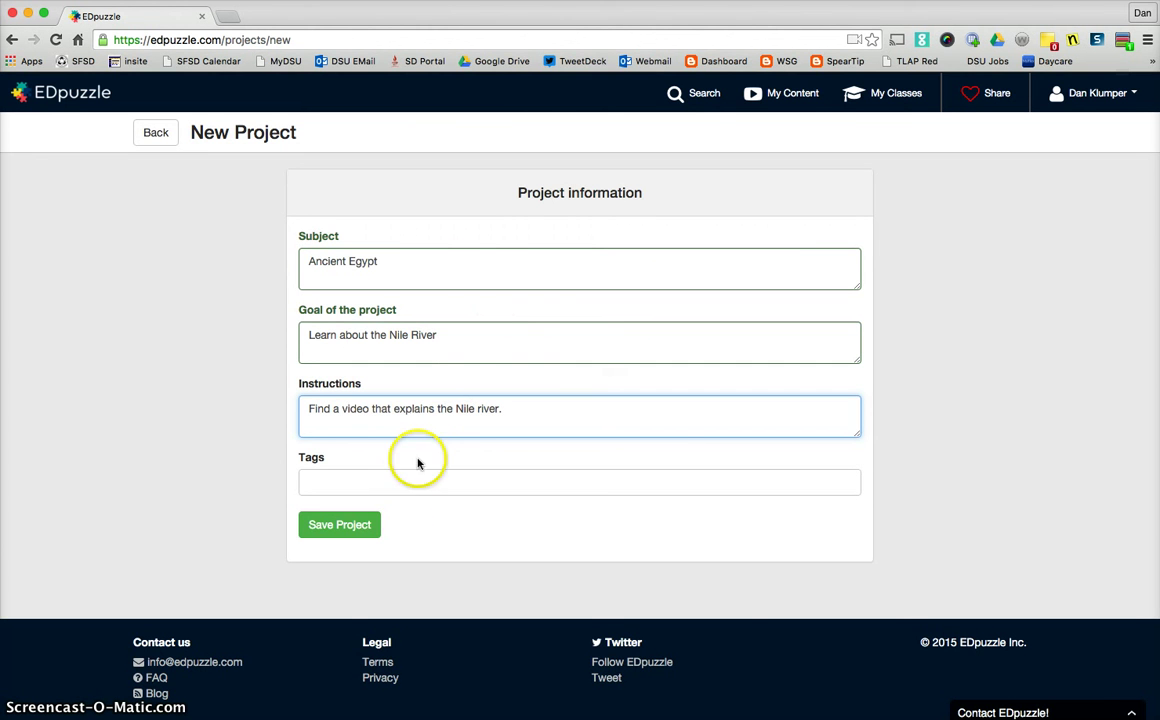
left_click(347, 526)
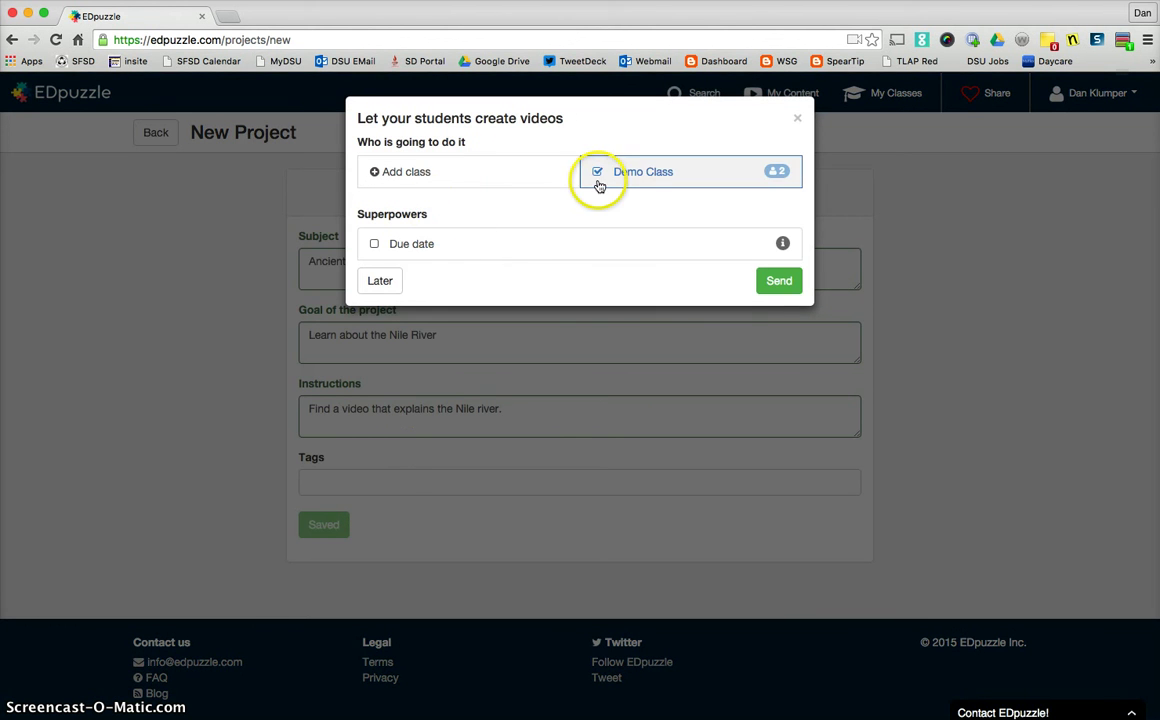
- Set the project's due date to Thu Nov 26, 2015 and send it to Demo Class
left_click(374, 243)
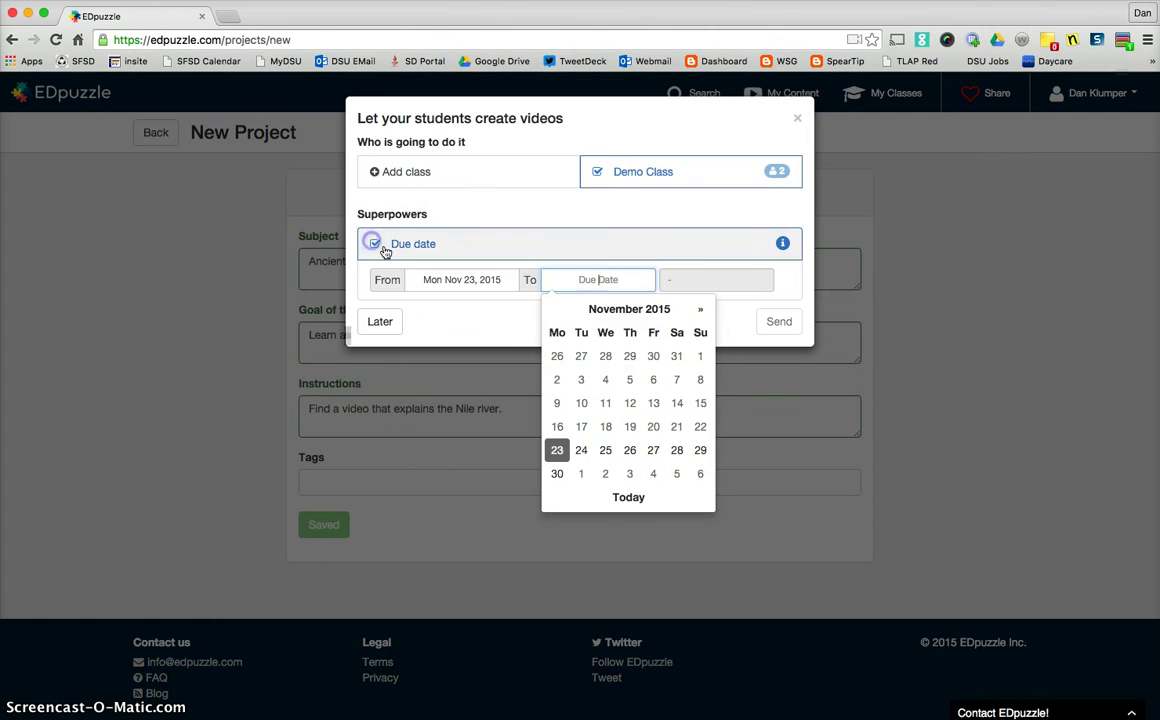
left_click(629, 450)
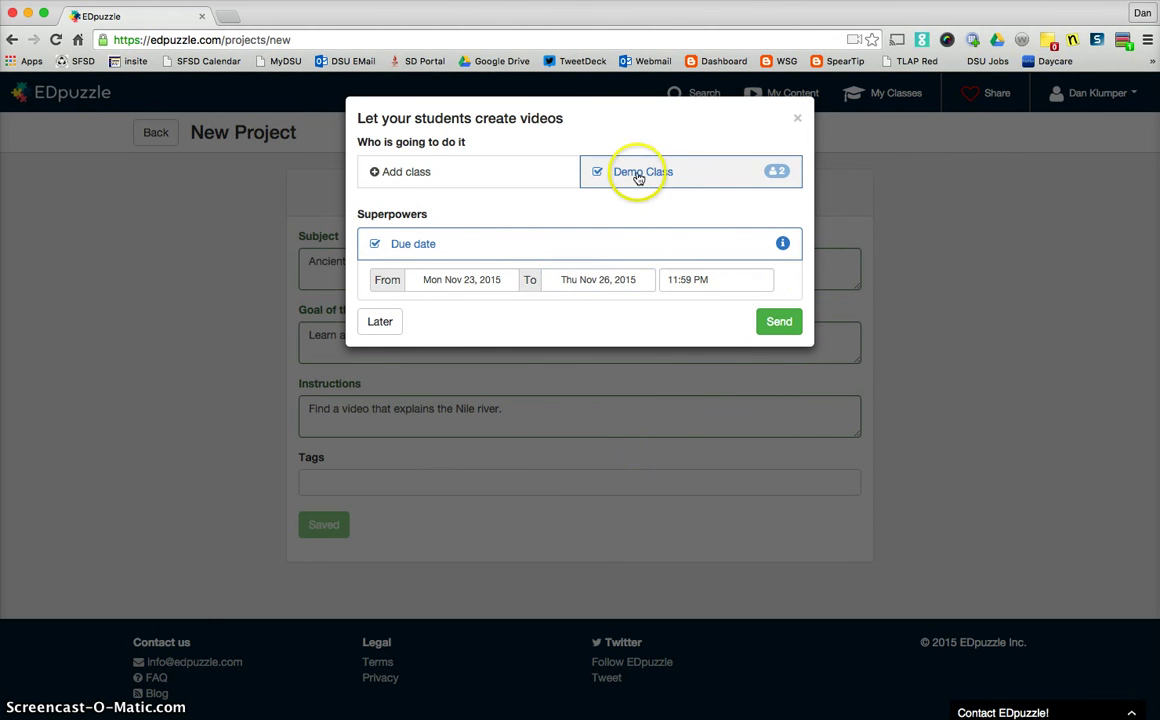
left_click(777, 322)
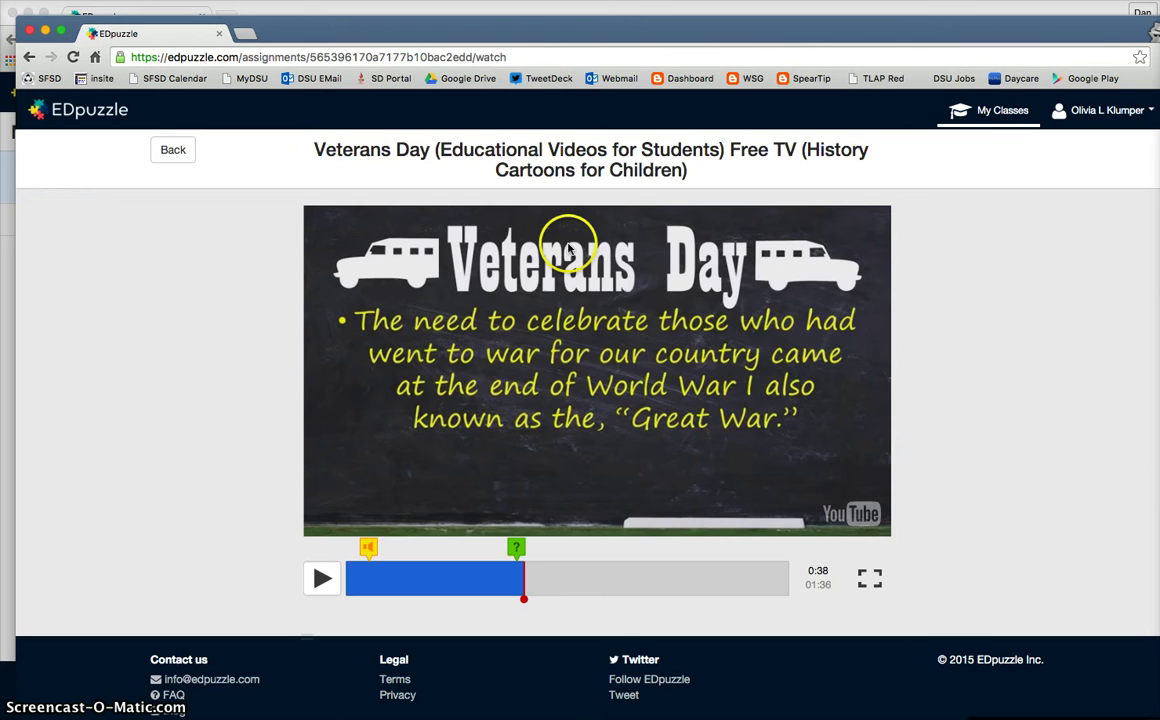
- In the student's account, return to the class list, view the Ancient Egypt project's details and start it
left_click(992, 110)
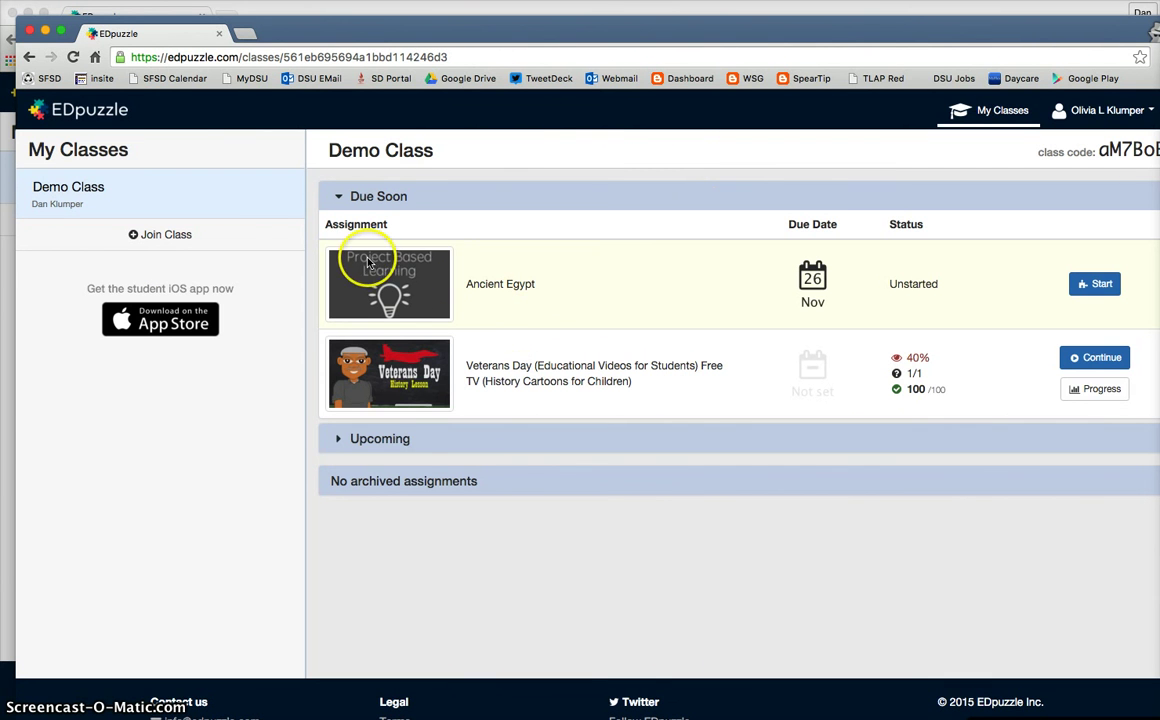
left_click(1093, 285)
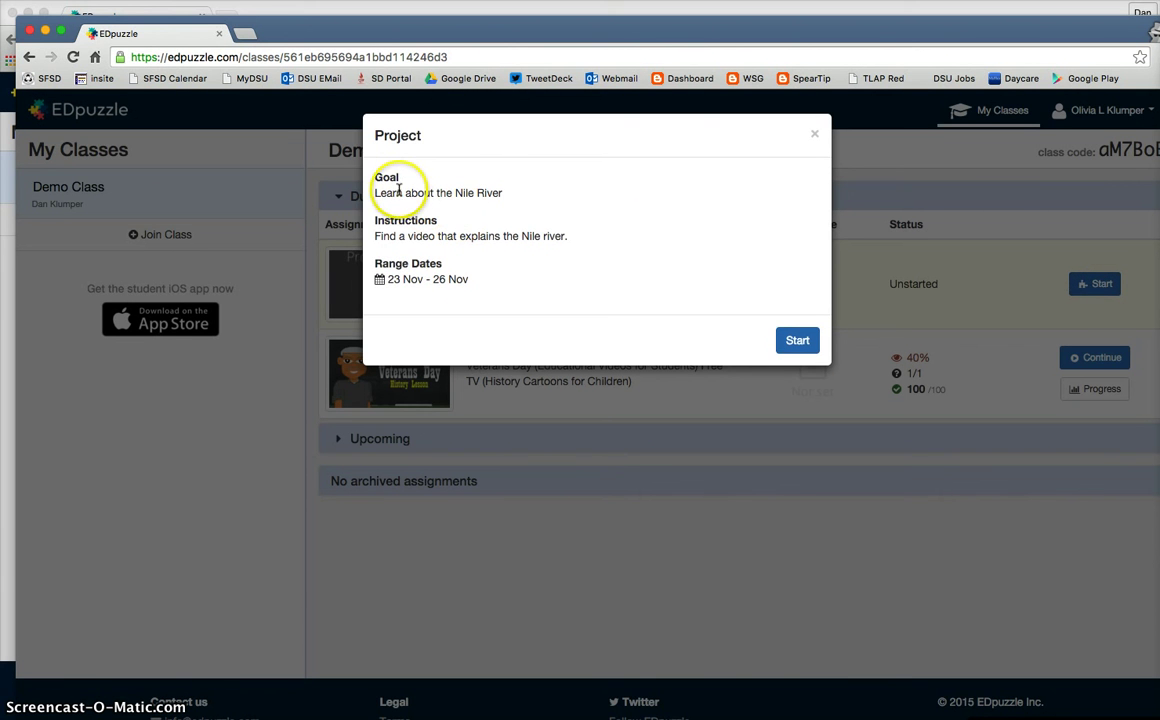
left_click(798, 342)
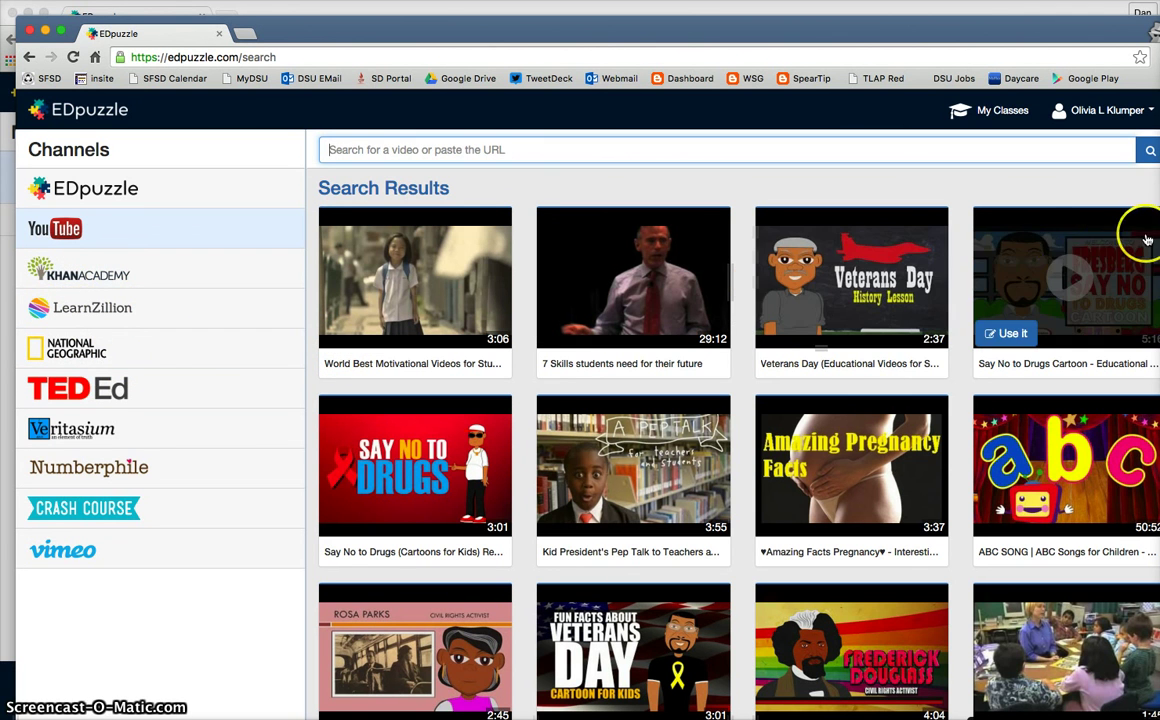
- Switch to the teacher's account, review the Ancient Egypt project's progress by student, and leave the progress page
left_click(814, 9)
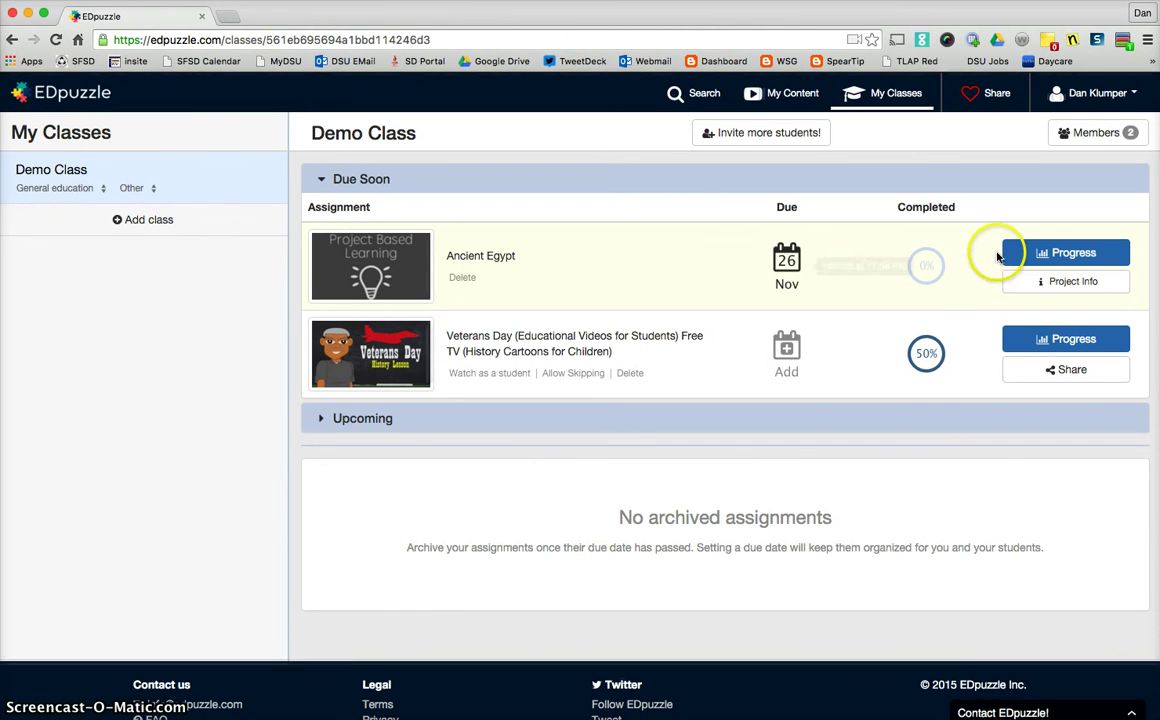
left_click(1037, 256)
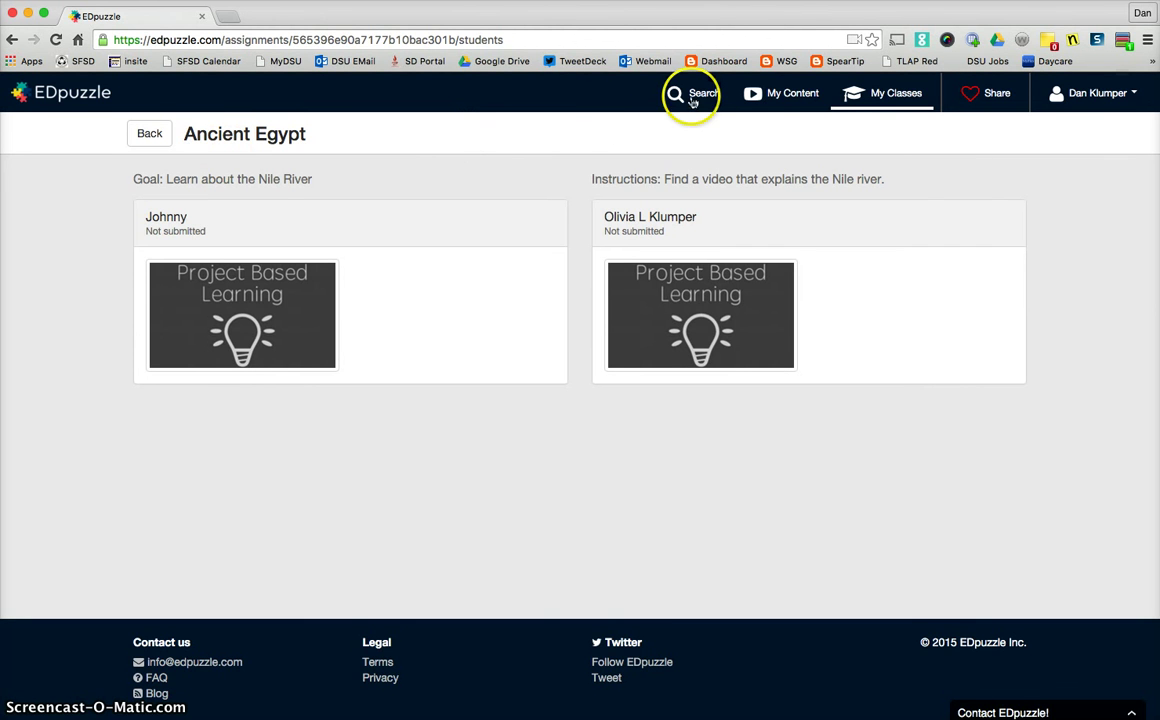
left_click(140, 95)
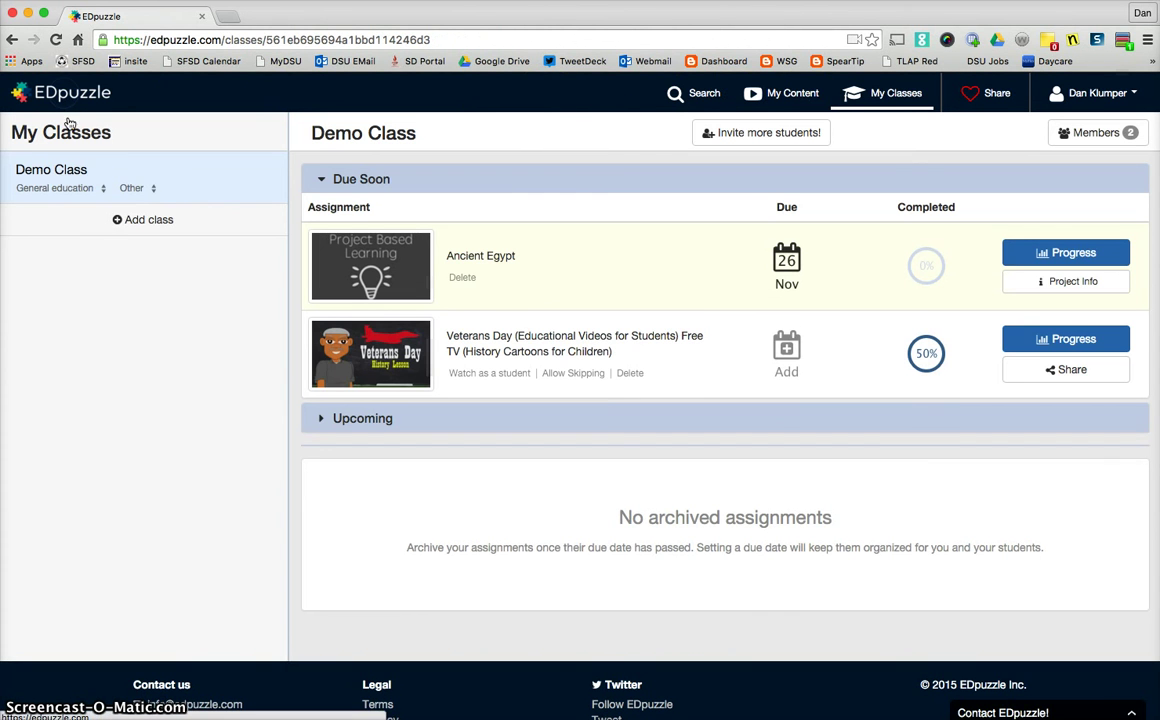